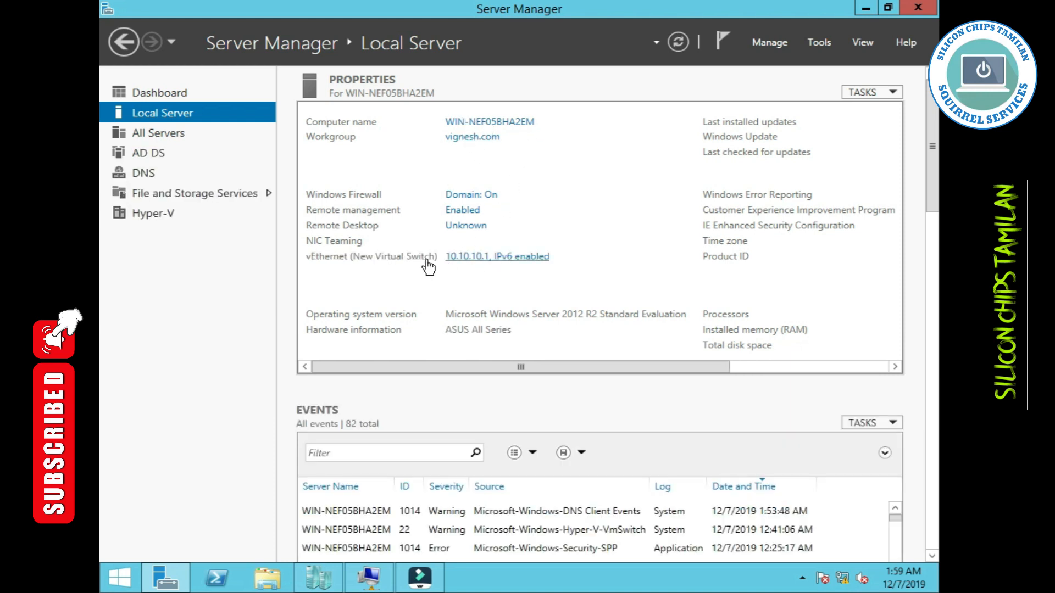
- Open Active Directory Users and Computers from the host server's dashboard and maximize its window
left_click(166, 97)
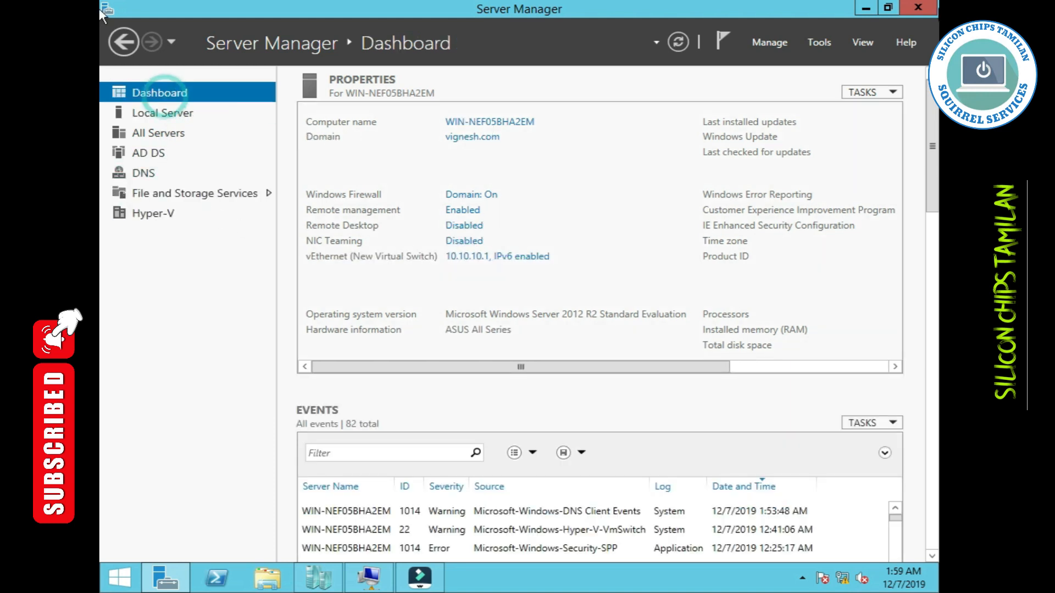
left_click(820, 44)
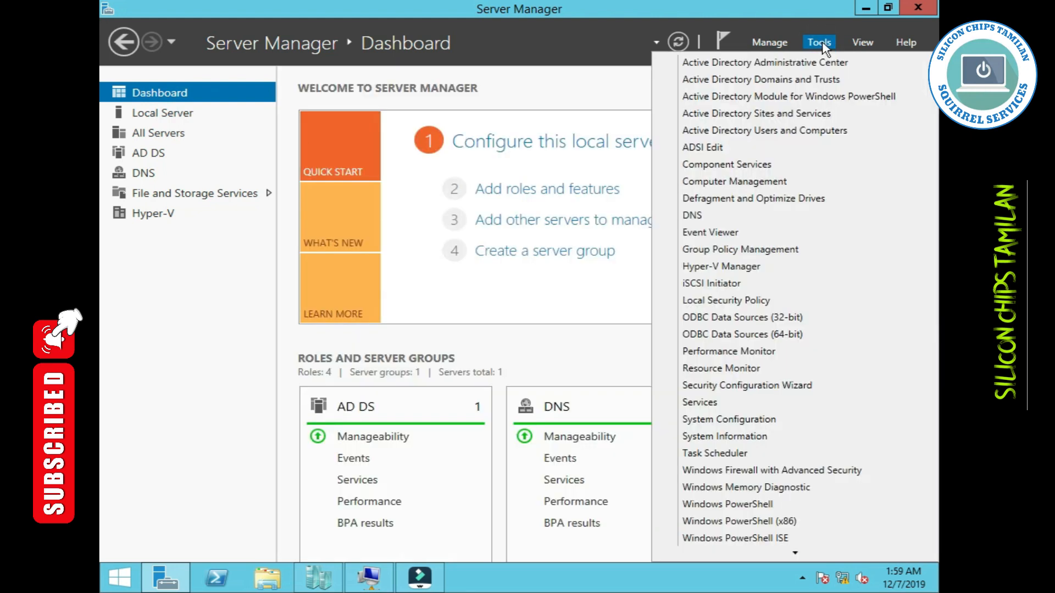
left_click(762, 131)
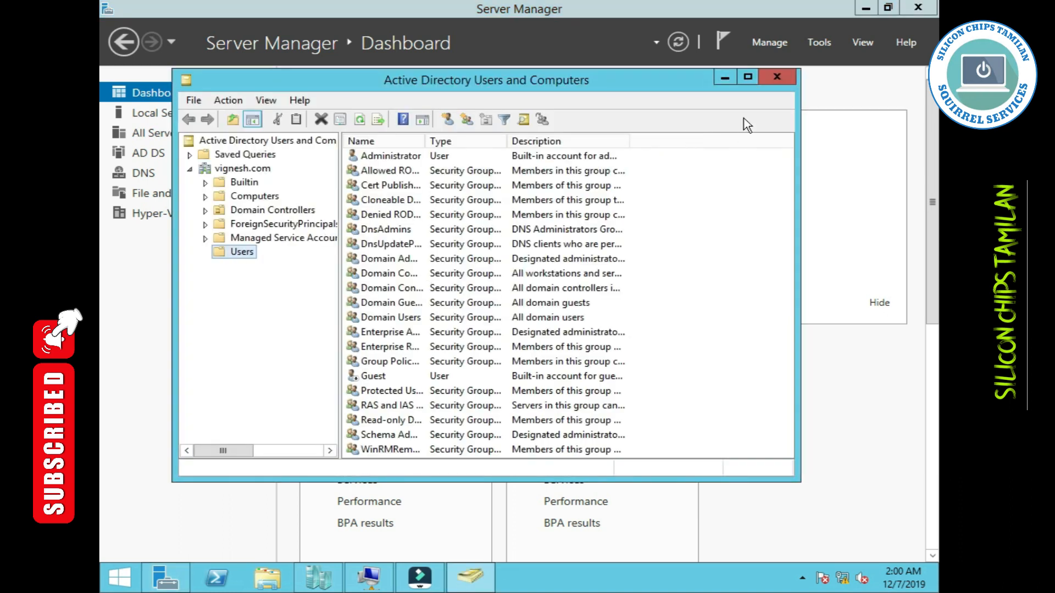
left_click(747, 76)
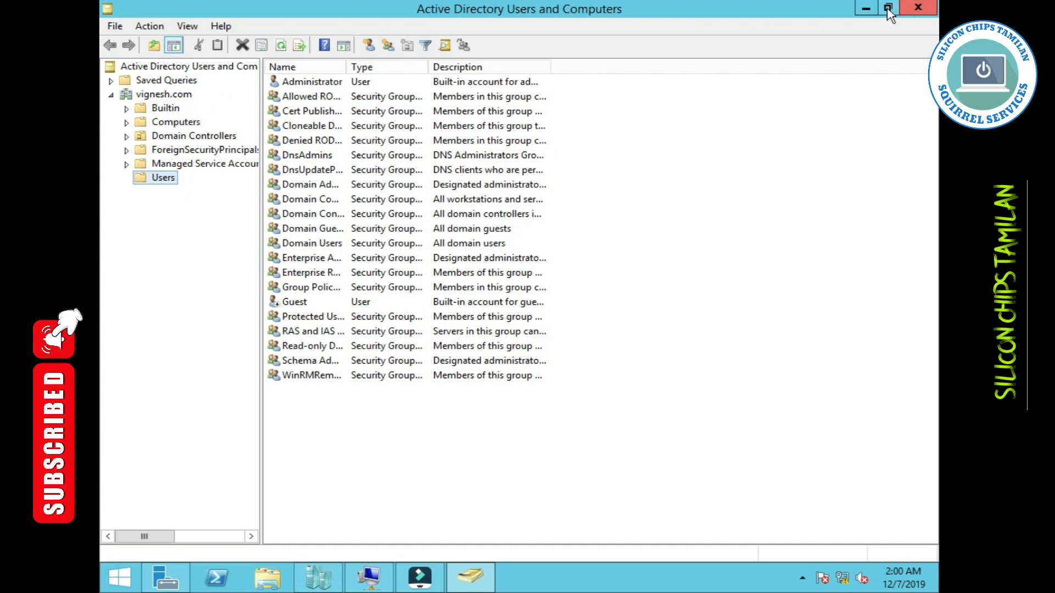
- Minimize the host's open windows and switch to the winnew12 virtual machine in full screen
left_click(866, 9)
left_click(866, 10)
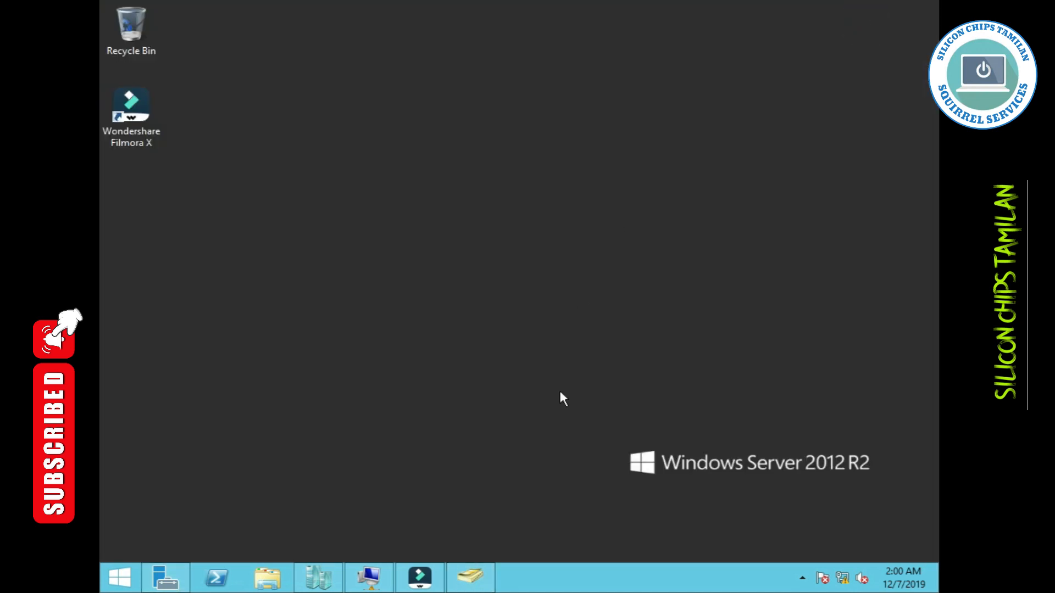
left_click(370, 577)
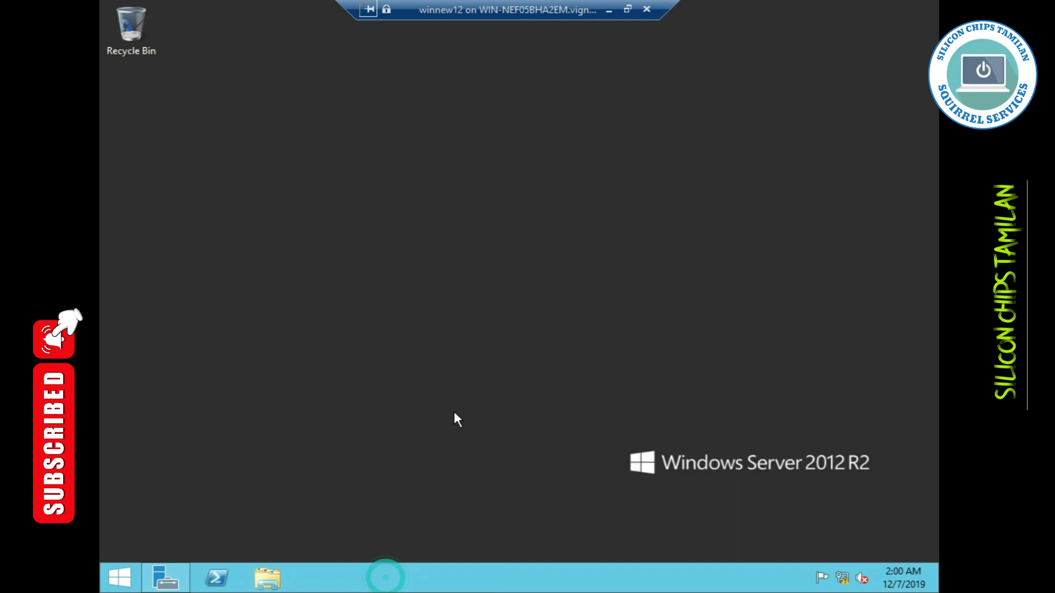
double_click(531, 8)
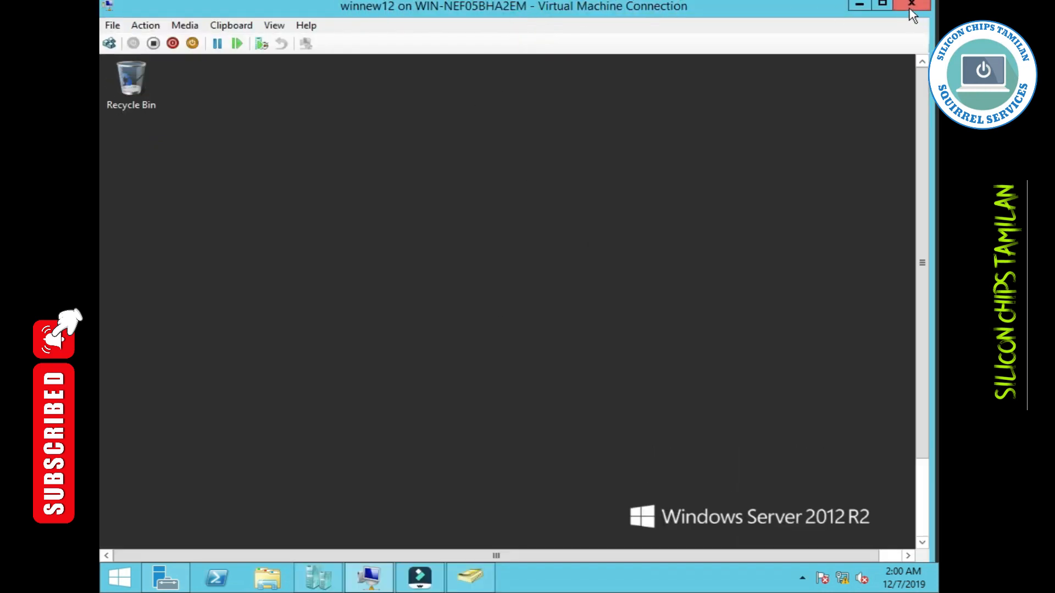
left_click(860, 9)
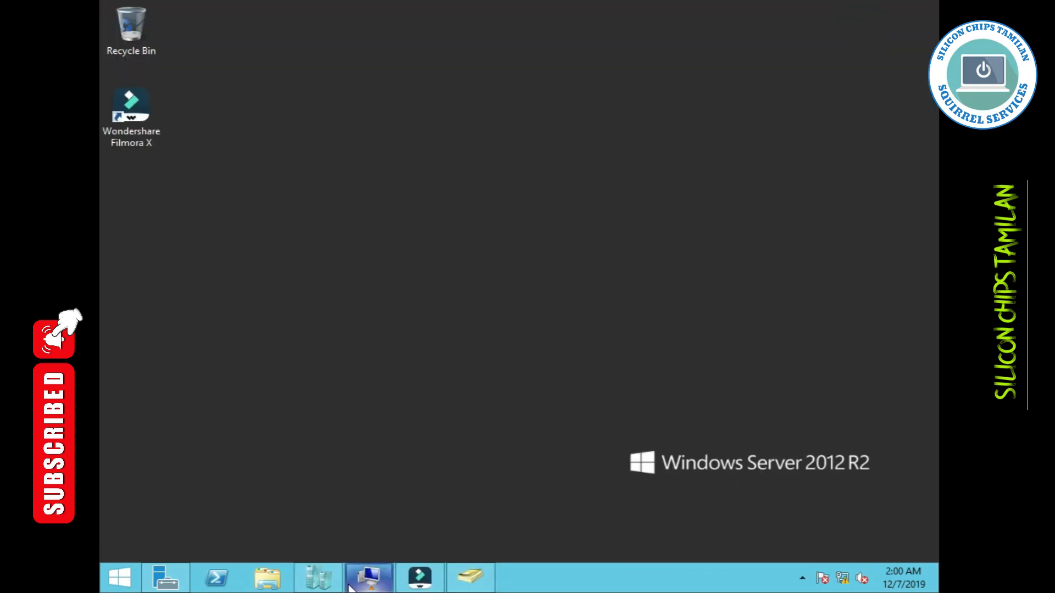
left_click(370, 577)
double_click(603, 10)
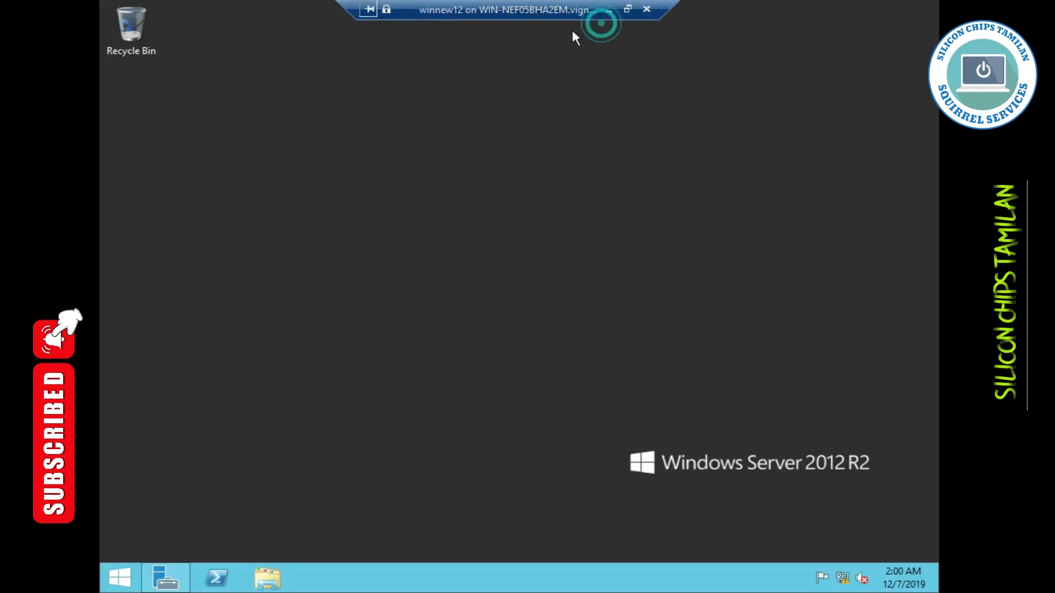
- Open Network Connections in winnew12 by running ncpa.cpl, and cancel the Add Roles and Features Wizard launched from Server Manager
left_click(165, 577)
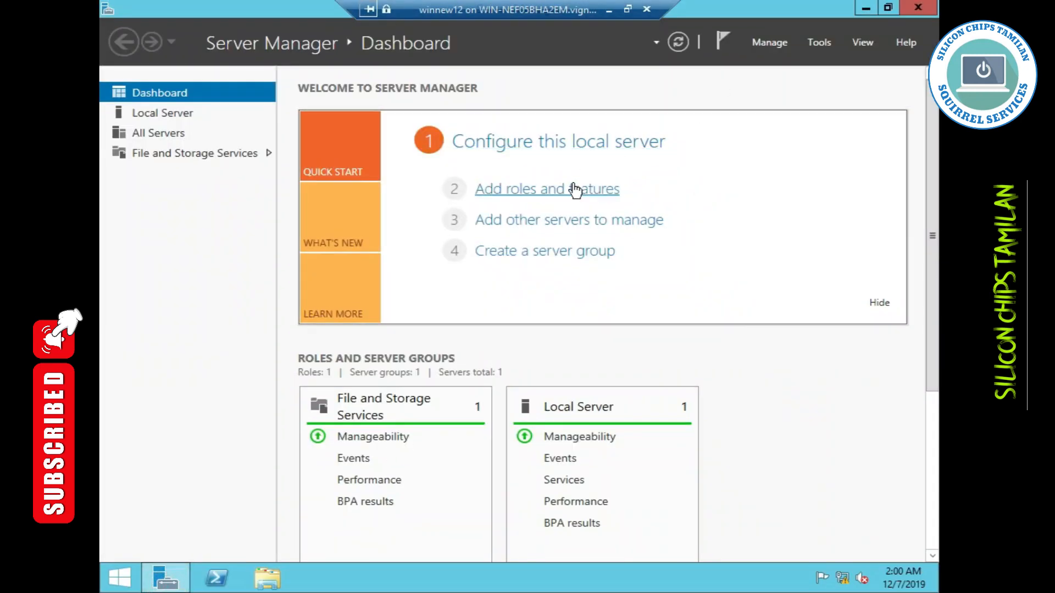
left_click(574, 189)
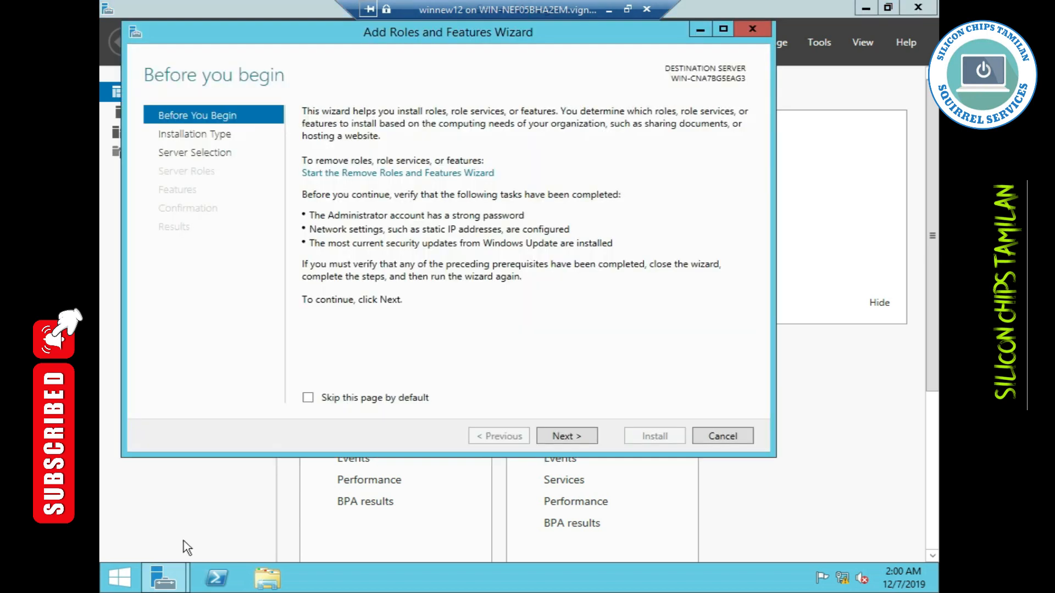
right_click(120, 577)
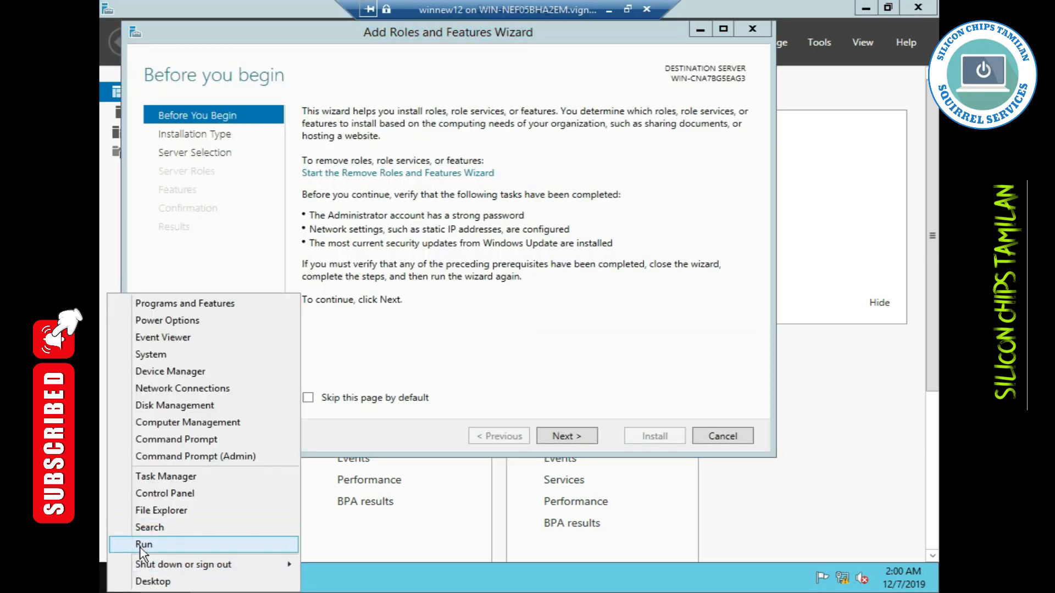
left_click(132, 544)
type("ncpa")
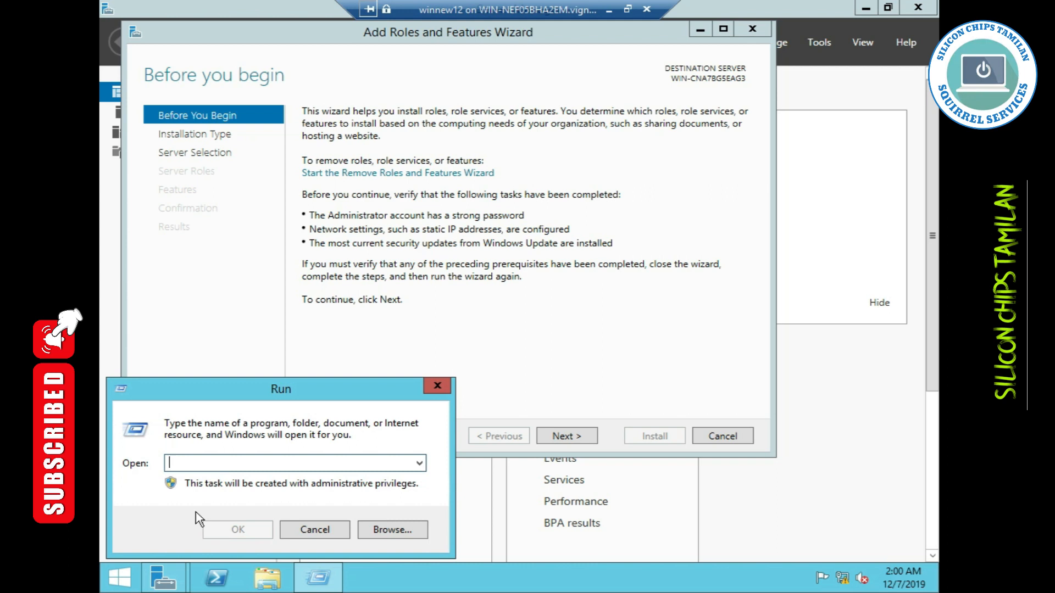
type(".cpl")
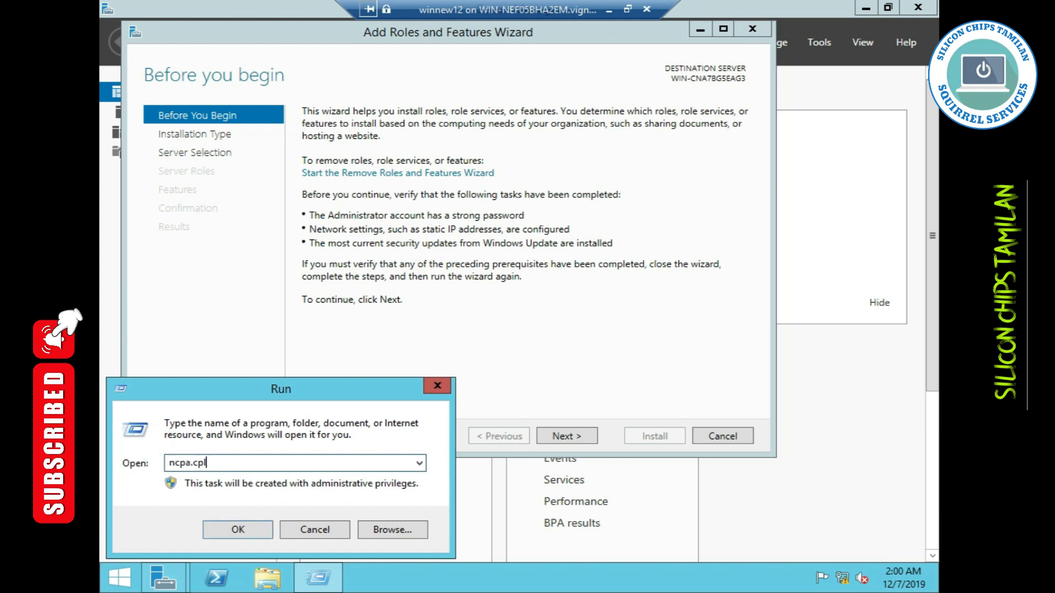
key("Return")
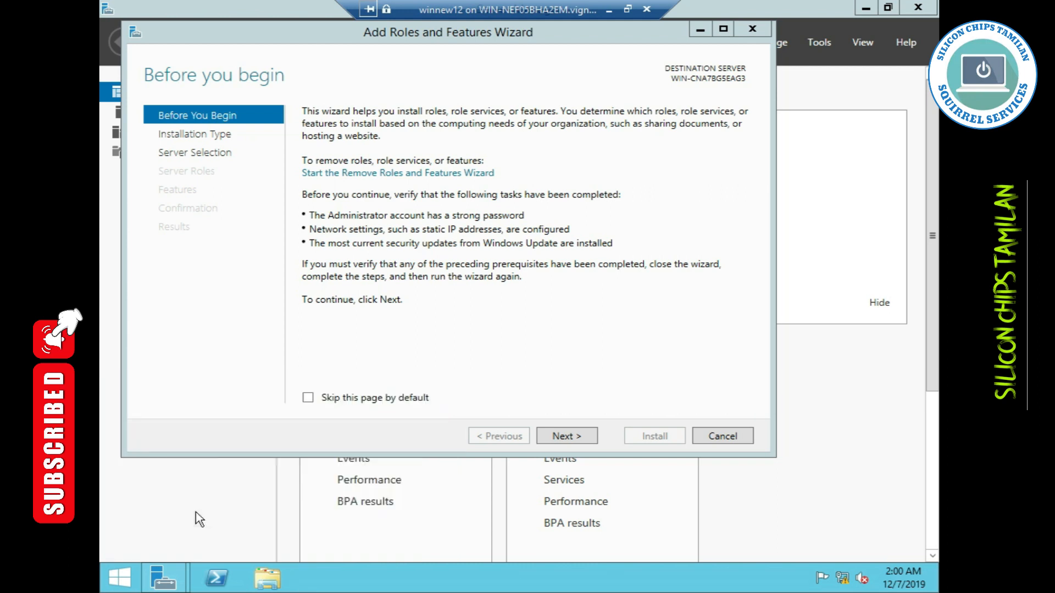
left_click(746, 437)
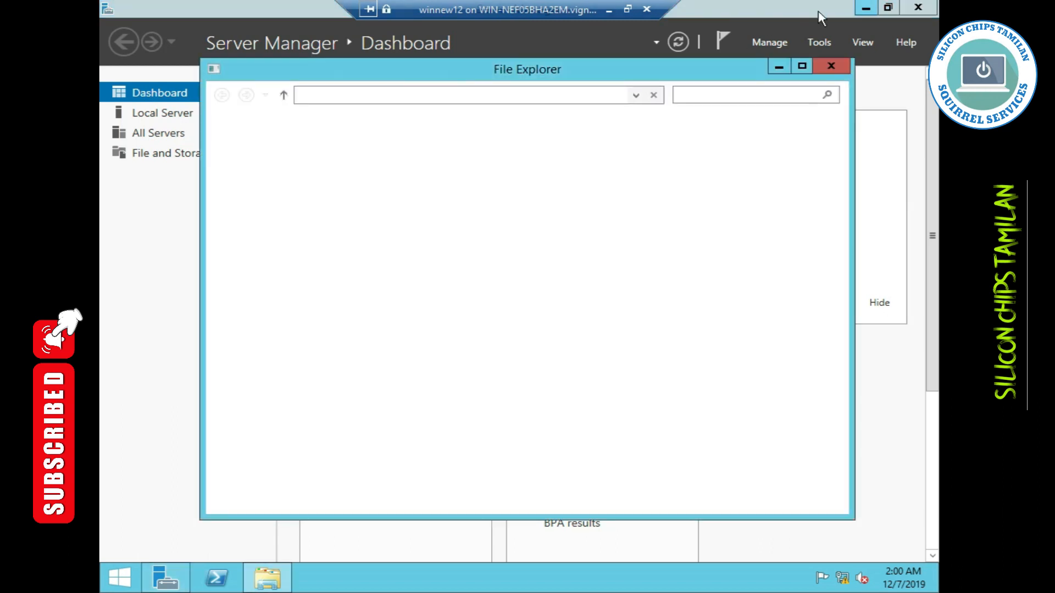
- Open the IPv4 properties of the virtual machine's Ethernet connection and switch it to a manually specified IP address
left_click(294, 158)
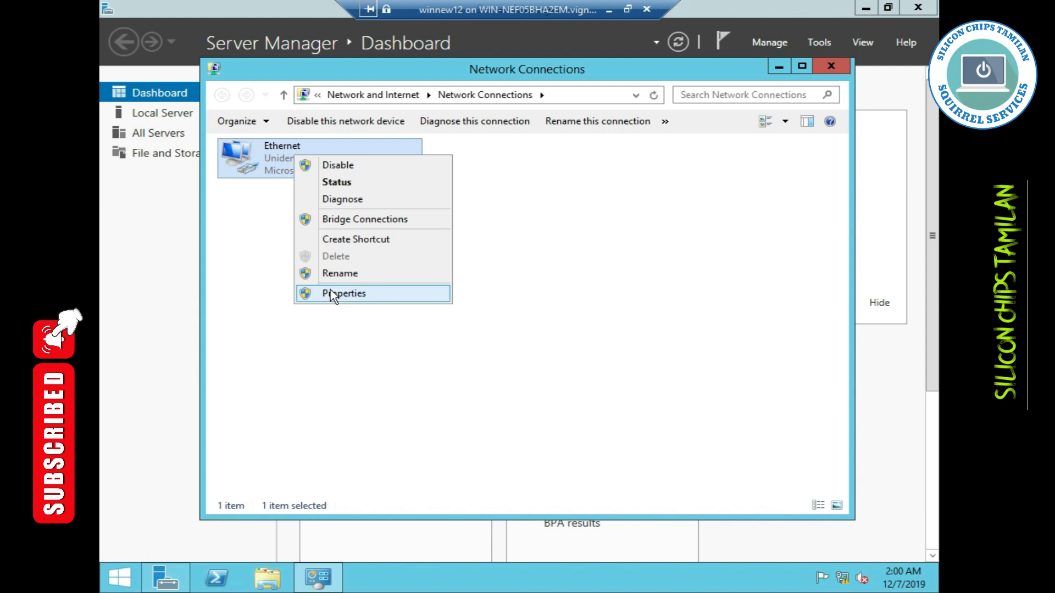
left_click(331, 291)
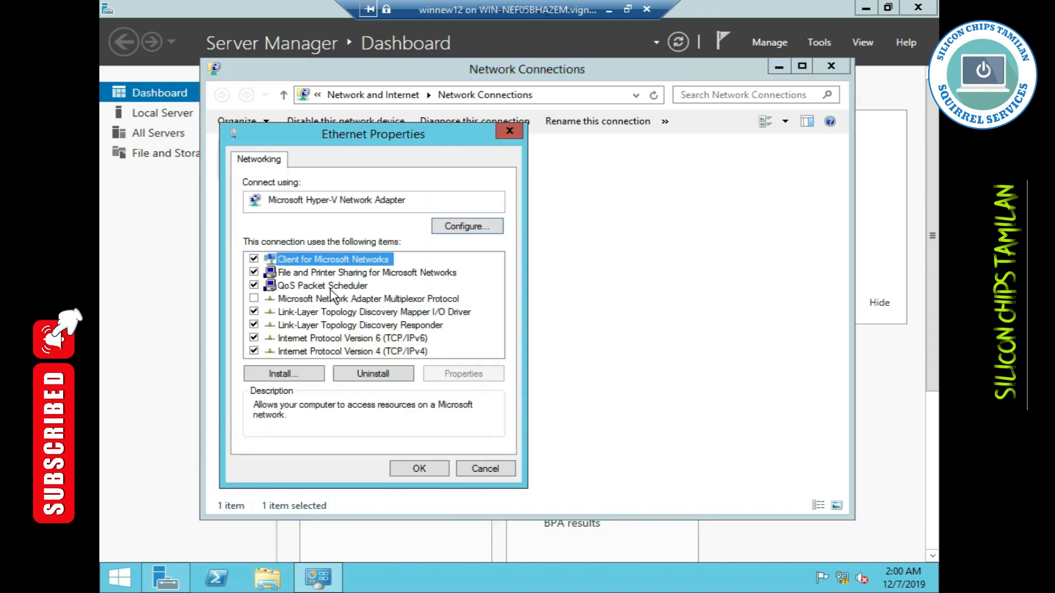
double_click(364, 352)
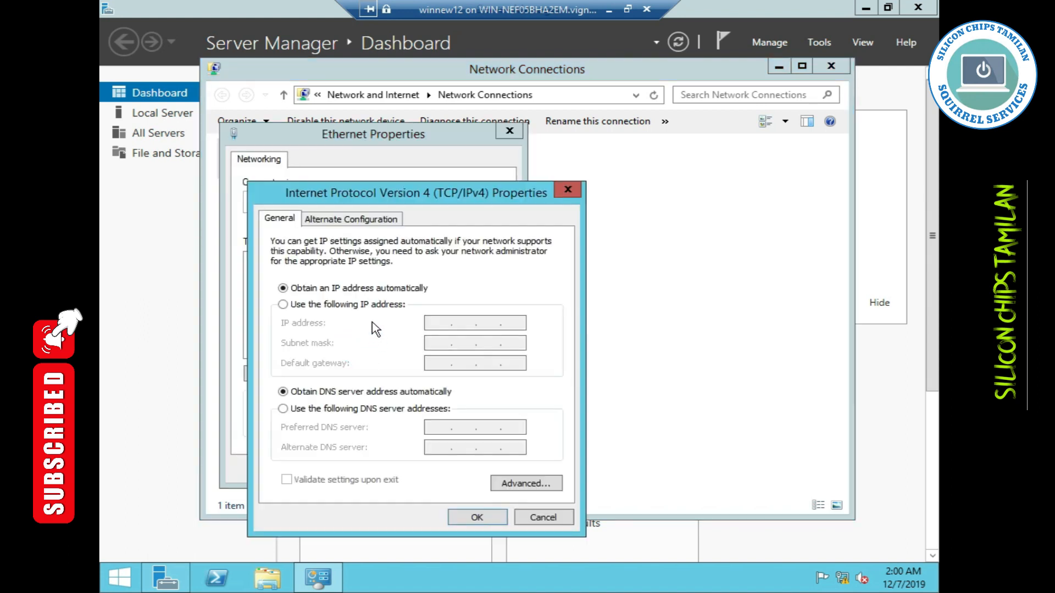
left_click(397, 305)
left_click(437, 322)
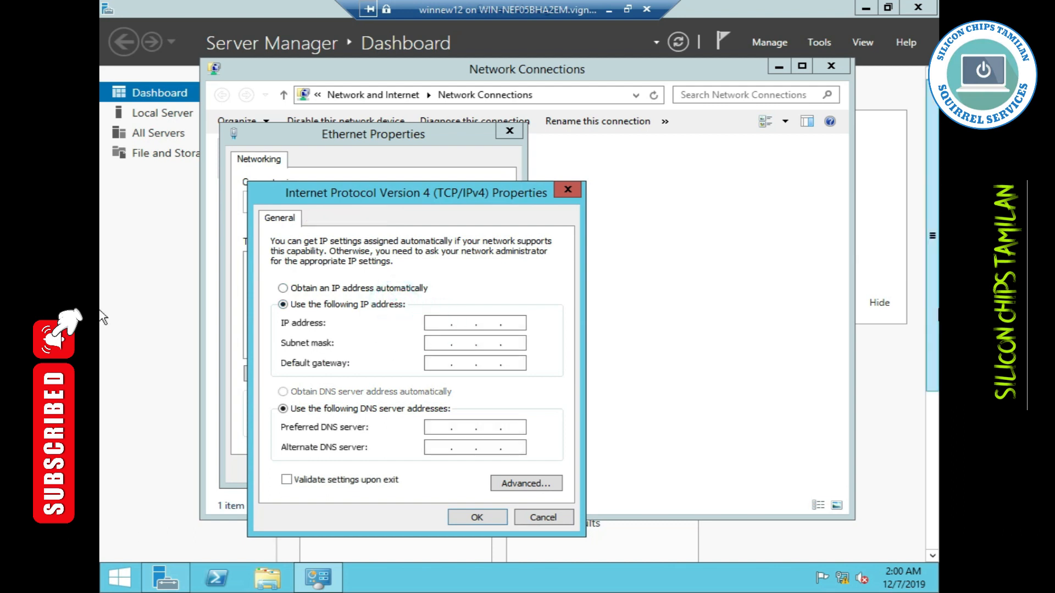
left_click(443, 324)
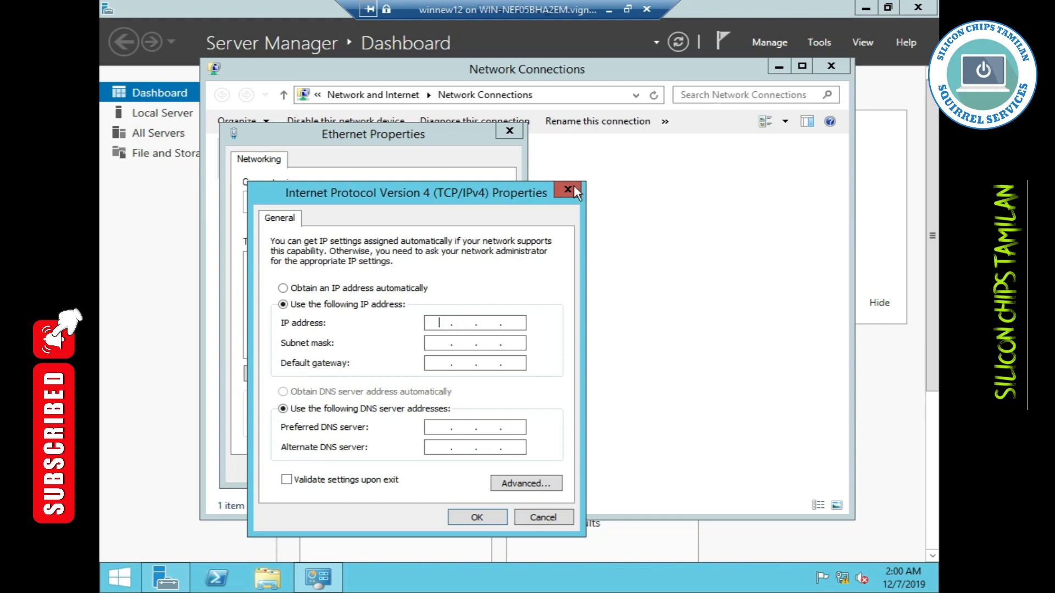
- Return to the host and open the IPv4 properties of the vEthernet (New Virtual Switch) connection
left_click(609, 9)
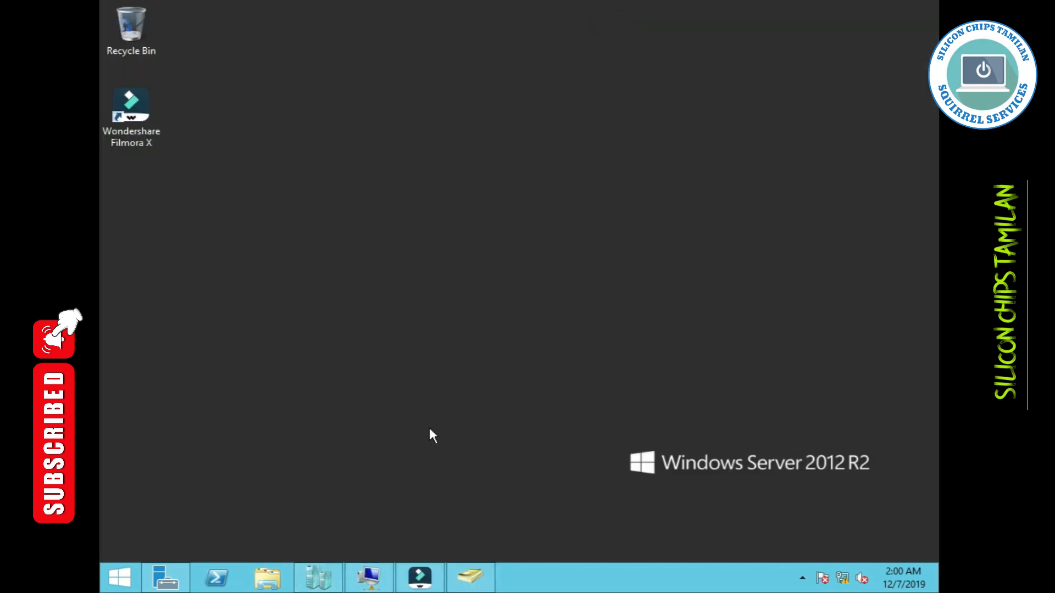
key("super+r")
key("Return")
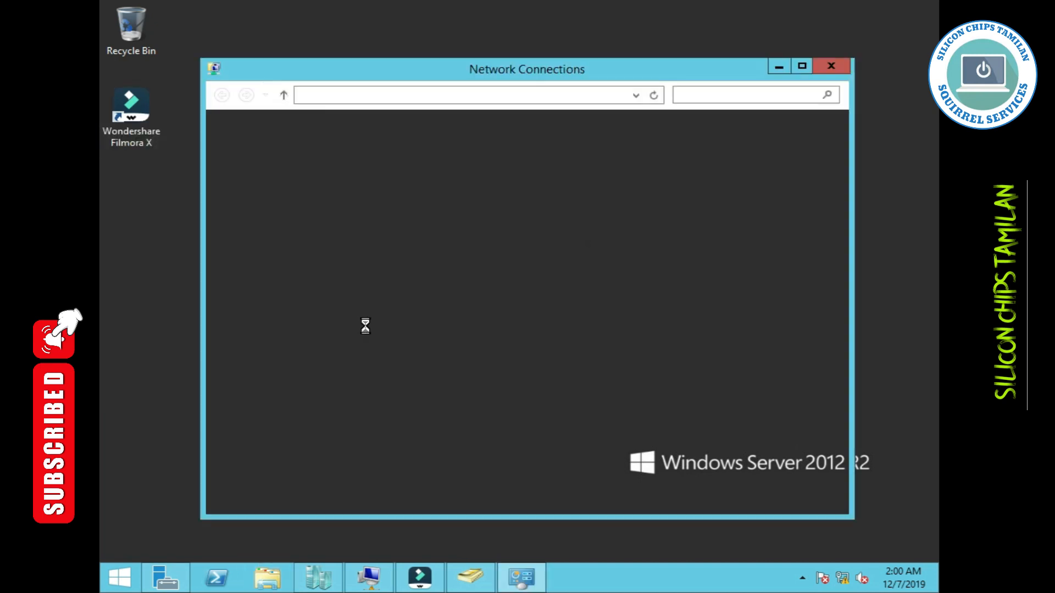
left_click(452, 160)
right_click(452, 154)
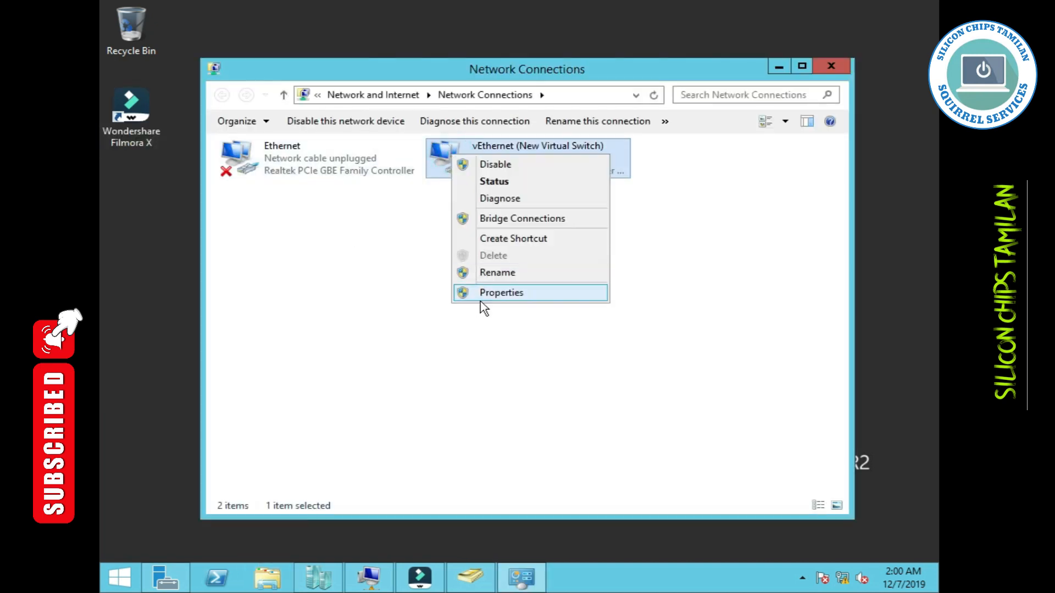
left_click(480, 294)
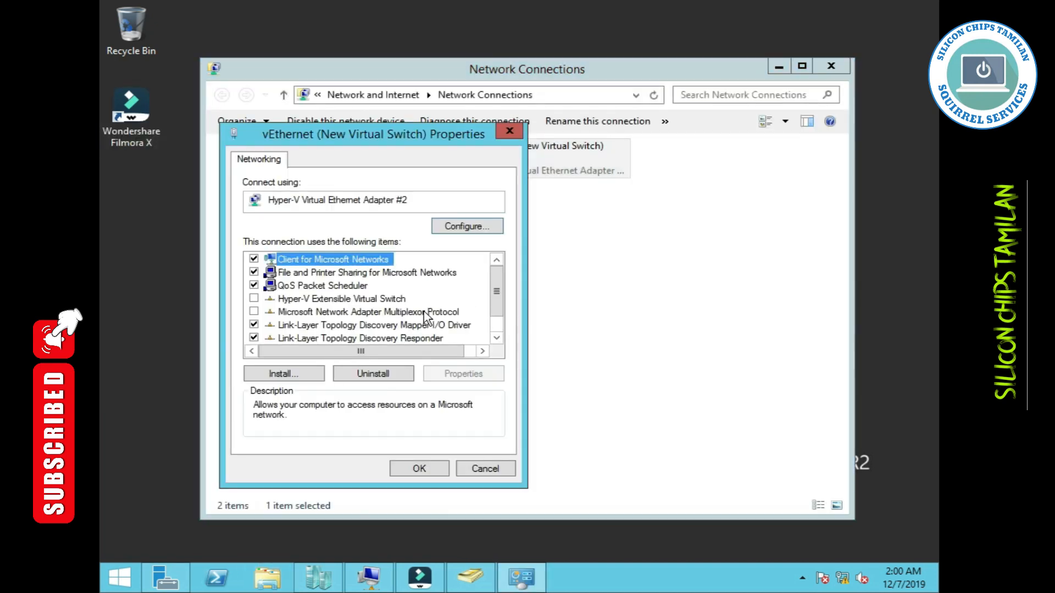
scroll(392, 324, "down", 1)
double_click(388, 339)
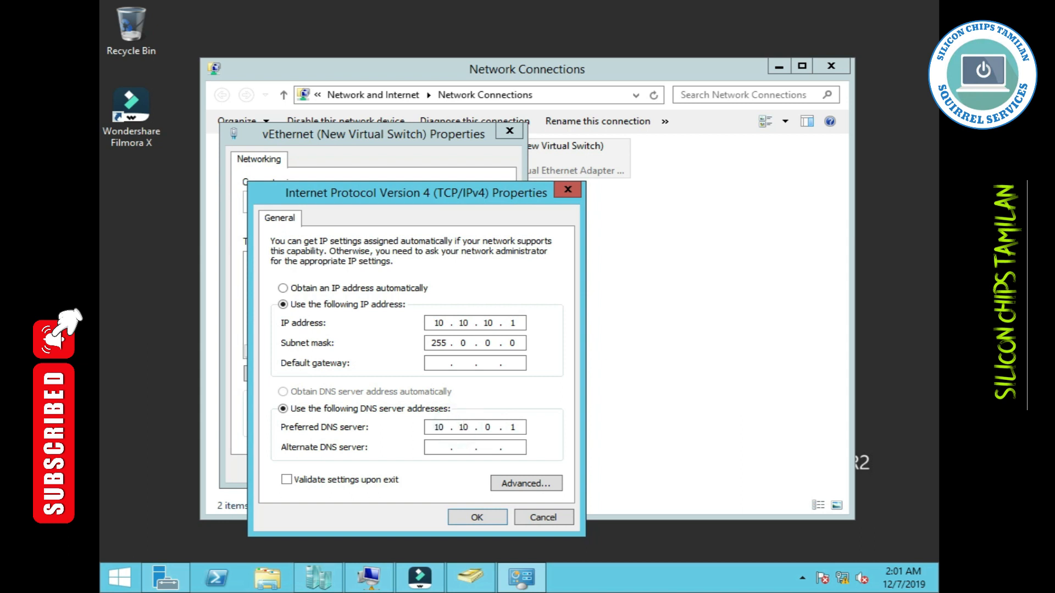
- Set the virtual switch's preferred DNS server to 10.10.10.1, apply it, and reopen the IPv4 properties to check the addresses
left_click(485, 428)
type("1")
left_click(477, 516)
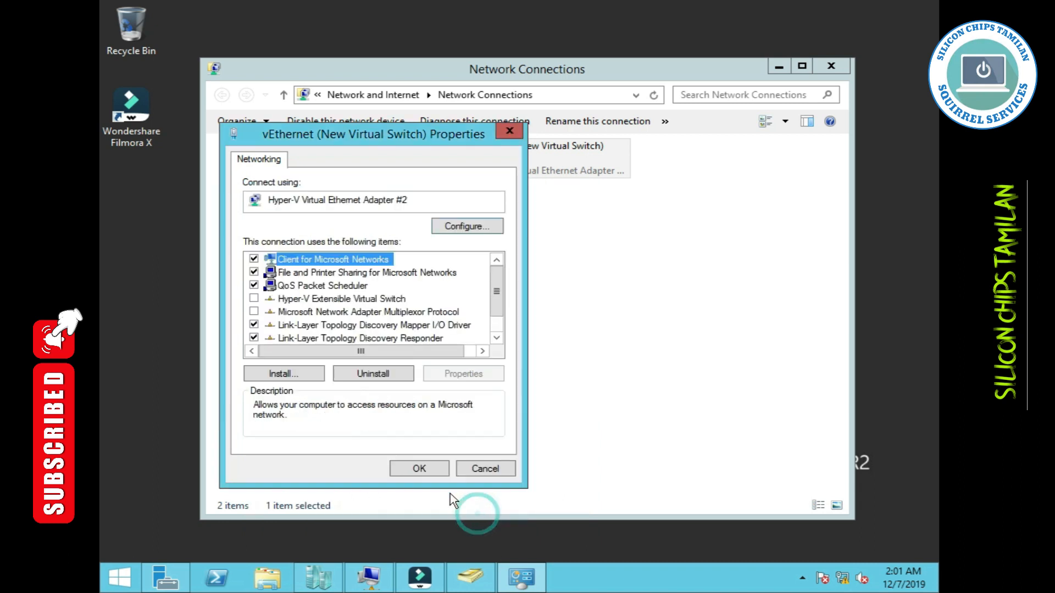
scroll(372, 311, "down", 1)
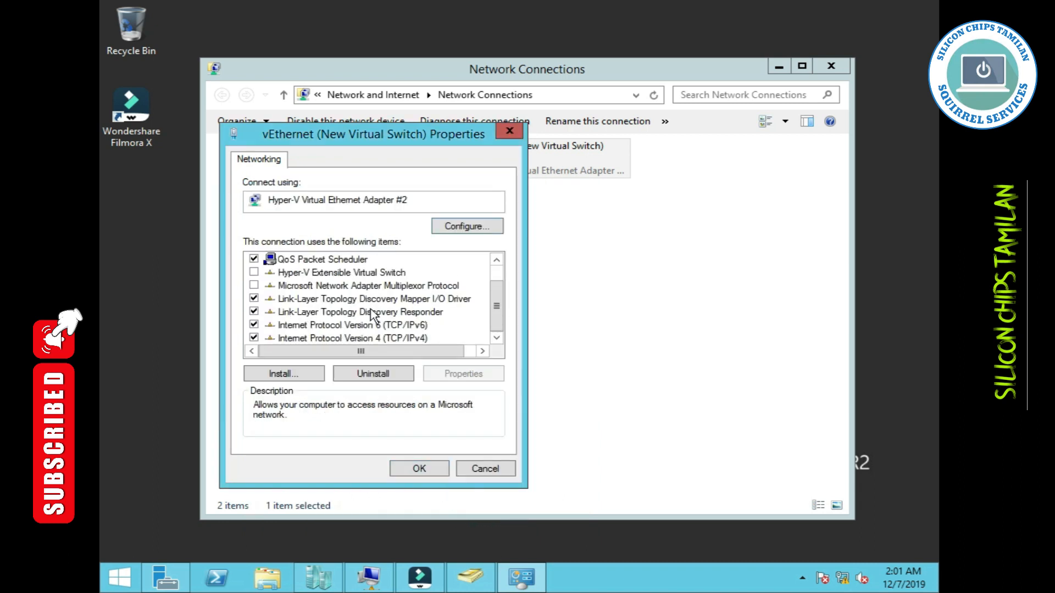
double_click(382, 337)
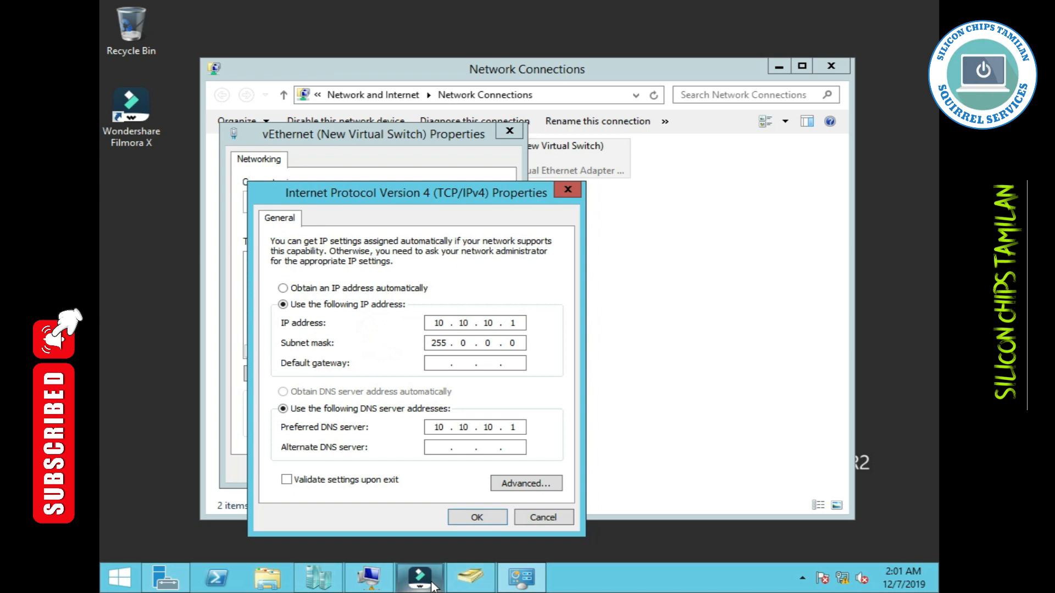
- Switch to winnew12, set the Ethernet connection's IP address to 10.10.10.2, and apply the IPv4 and adapter settings
left_click(370, 577)
left_click(432, 323)
type("10")
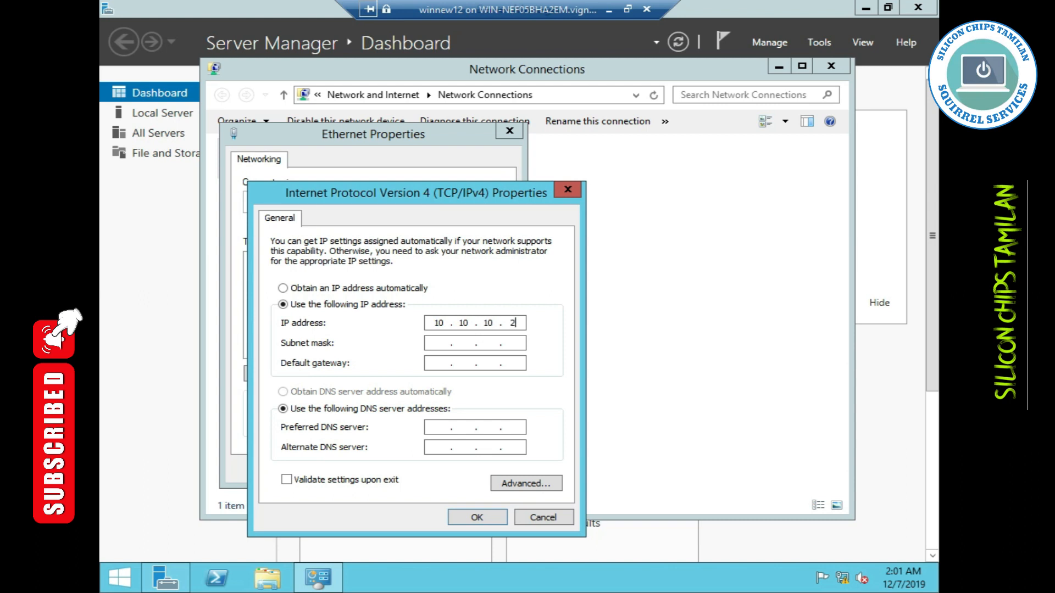
type(".10.10.2")
key("Tab")
key("Tab")
key("Tab")
key("Tab")
left_click(473, 518)
left_click(420, 468)
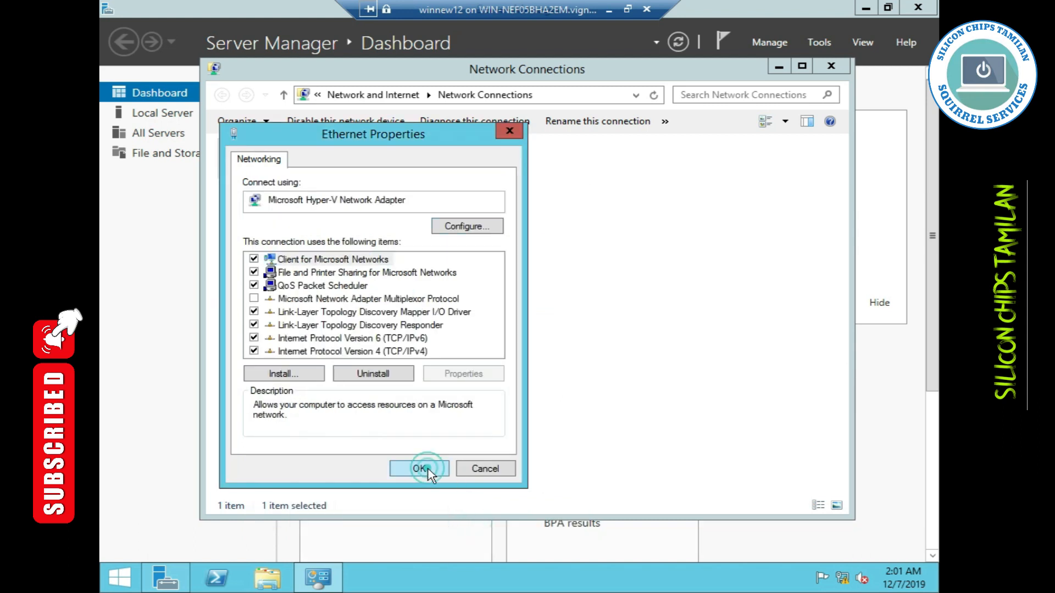
left_click(838, 64)
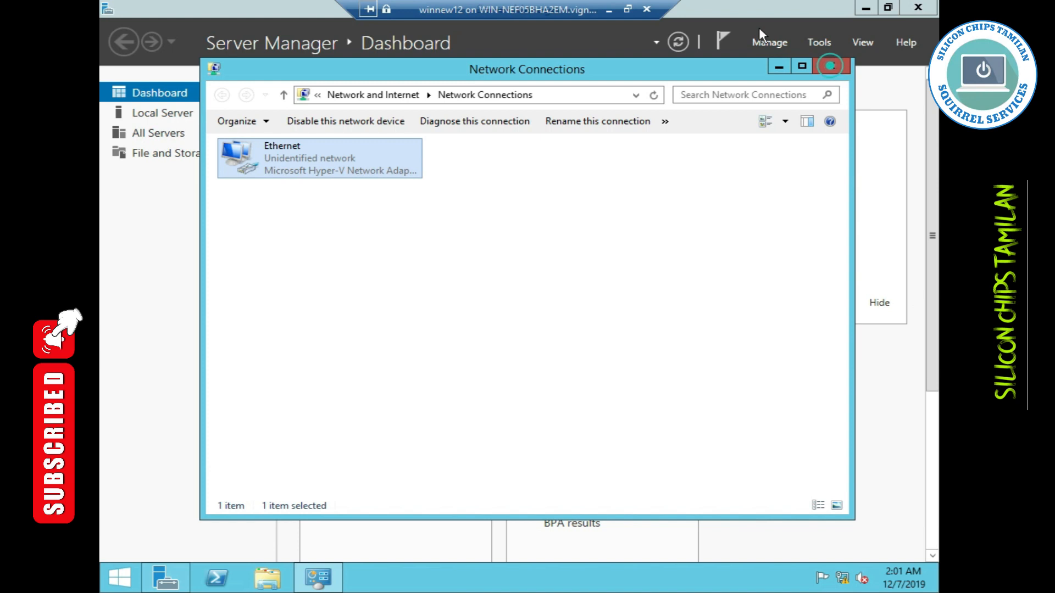
- Return to the host and confirm the virtual switch's IPv4 settings and connection properties
left_click(608, 10)
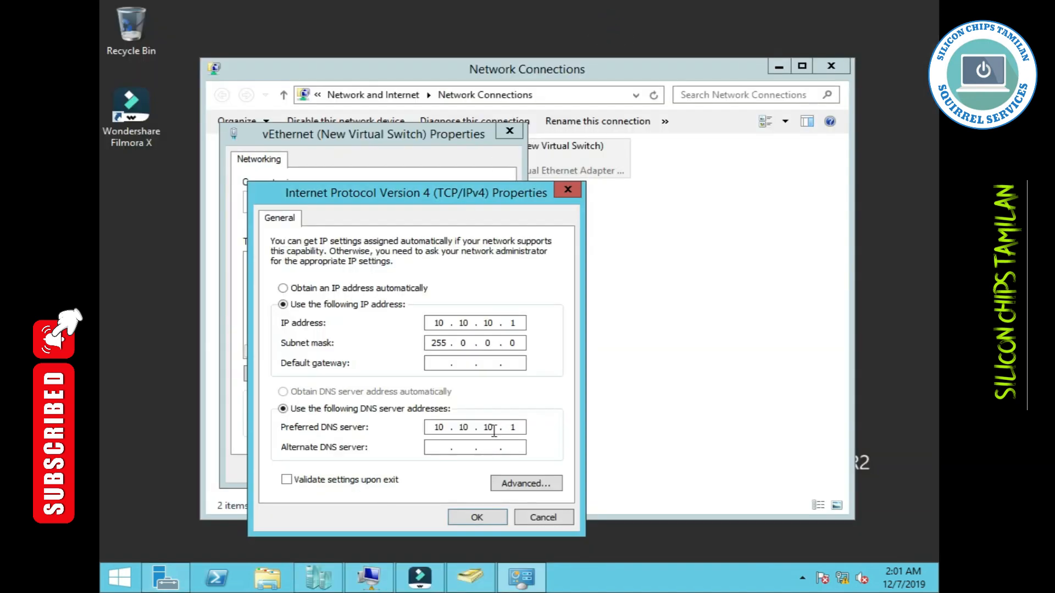
left_click(469, 519)
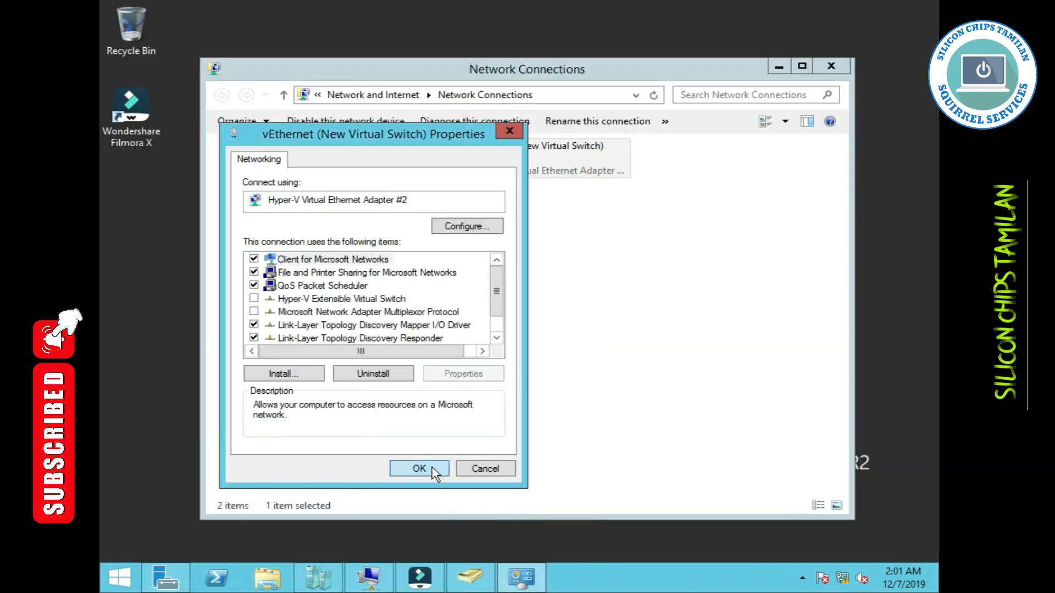
left_click(432, 468)
- On winnew12, ping 10.10.10.1 and check the Ethernet connection's IPv4 settings, closing the connection and command windows when done
key("super+r")
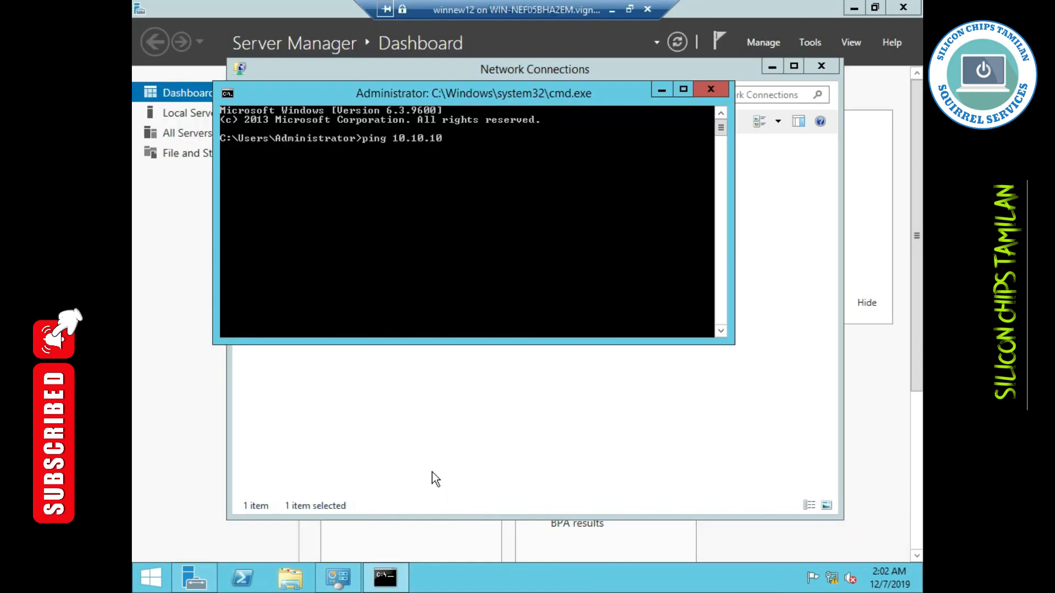
key("Return")
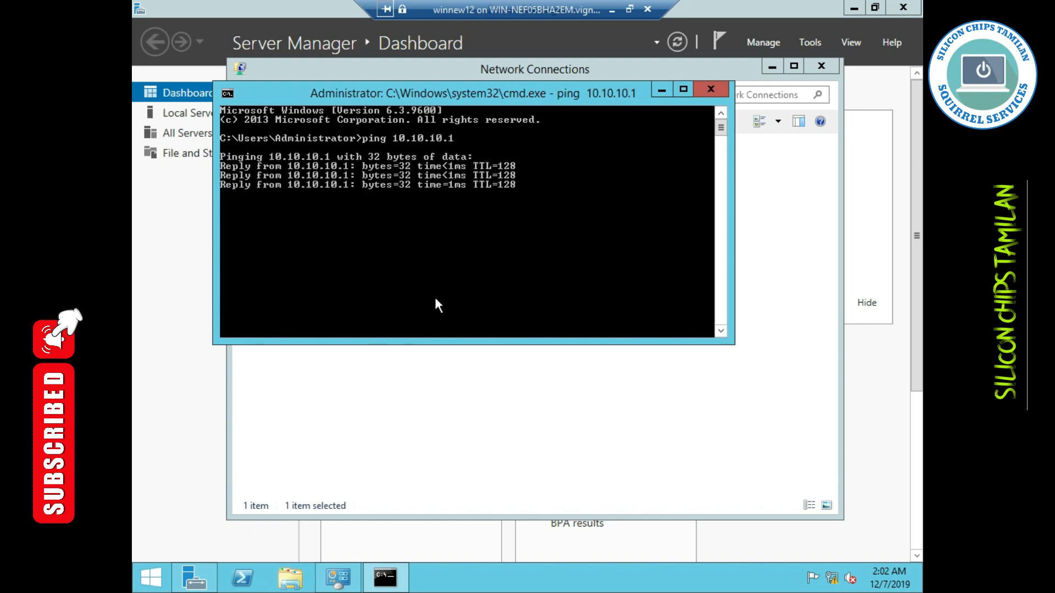
left_click(343, 578)
right_click(345, 172)
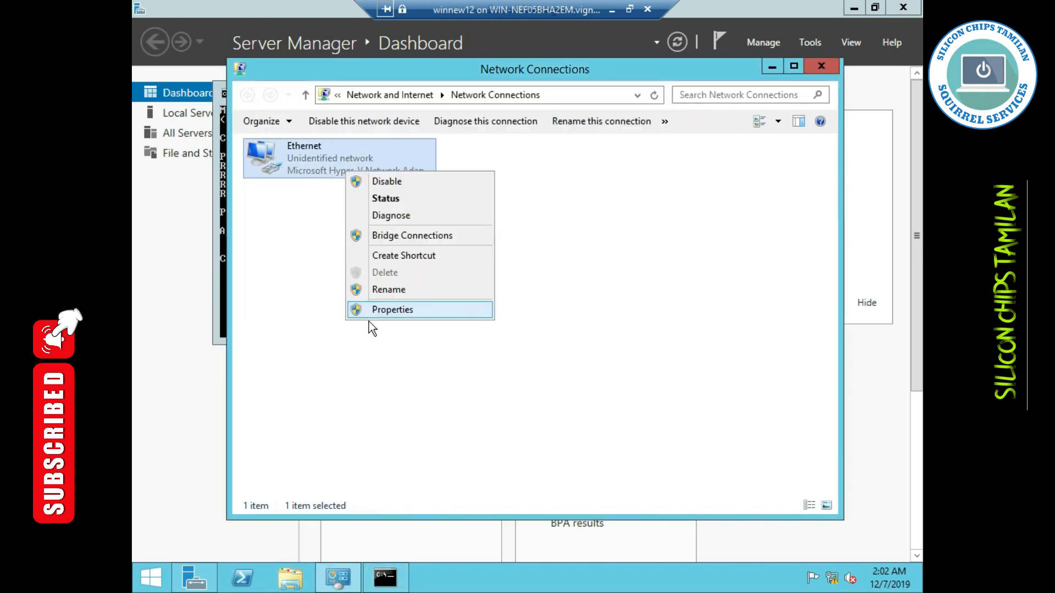
left_click(374, 313)
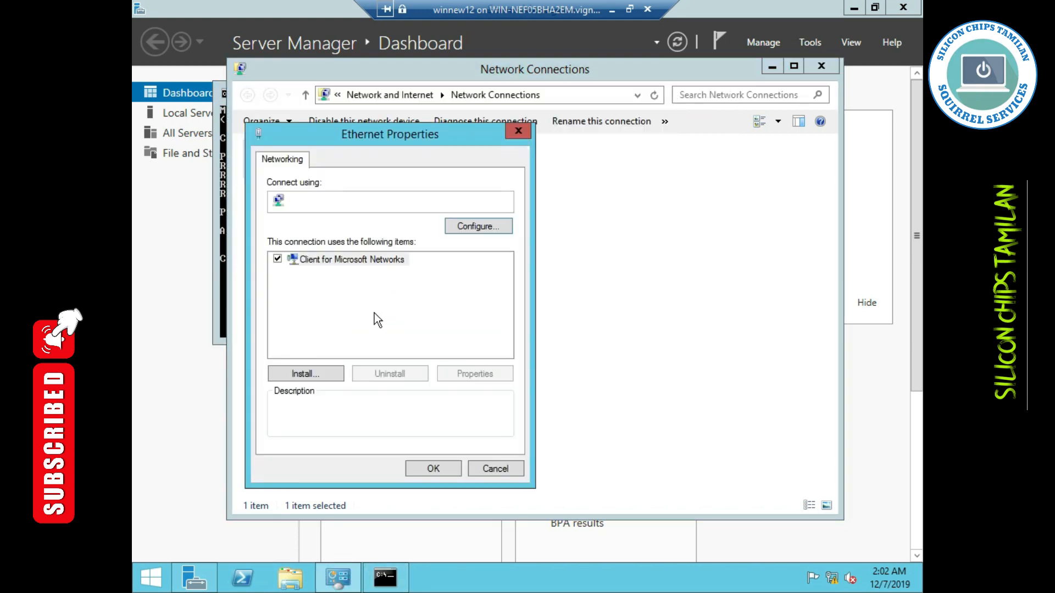
double_click(401, 351)
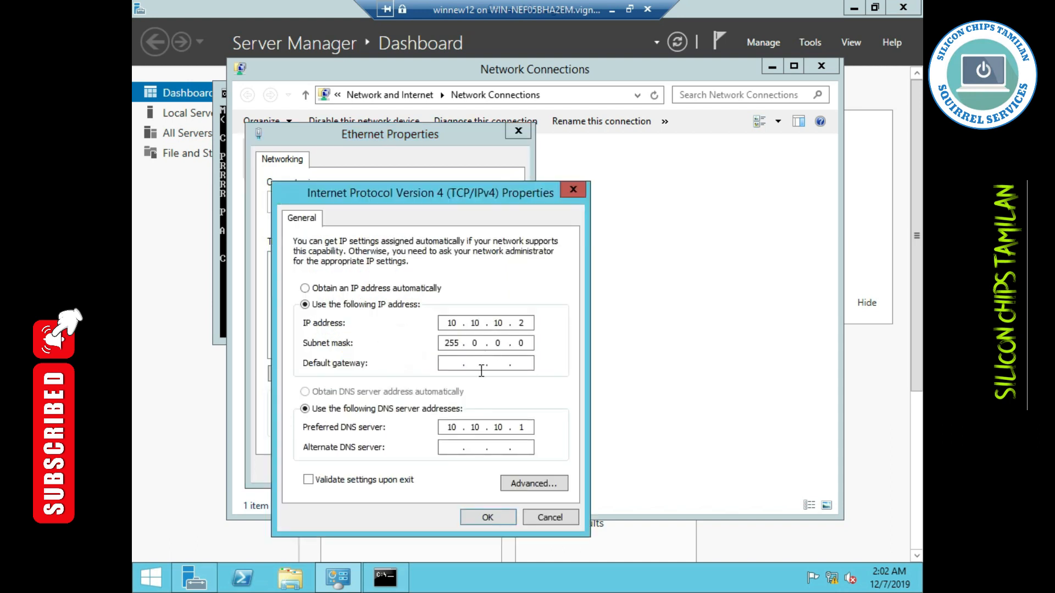
left_click(486, 517)
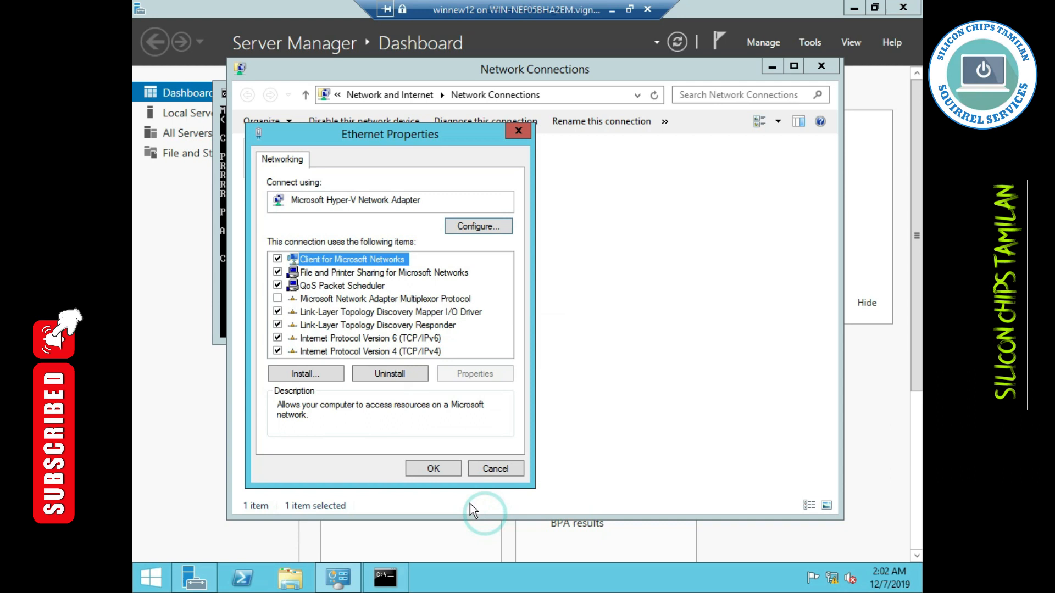
left_click(443, 467)
left_click(819, 66)
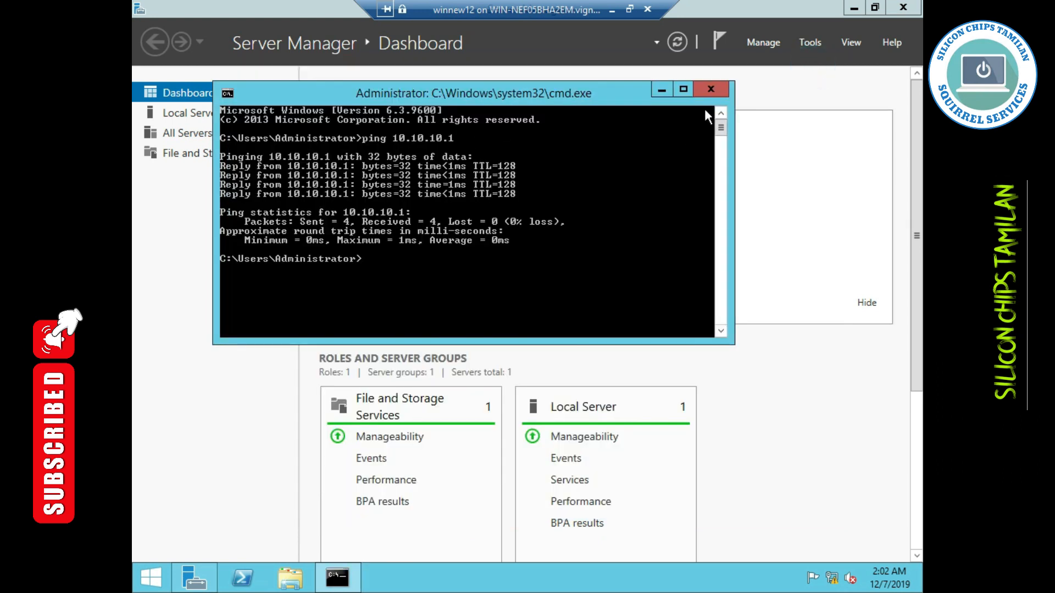
left_click(713, 91)
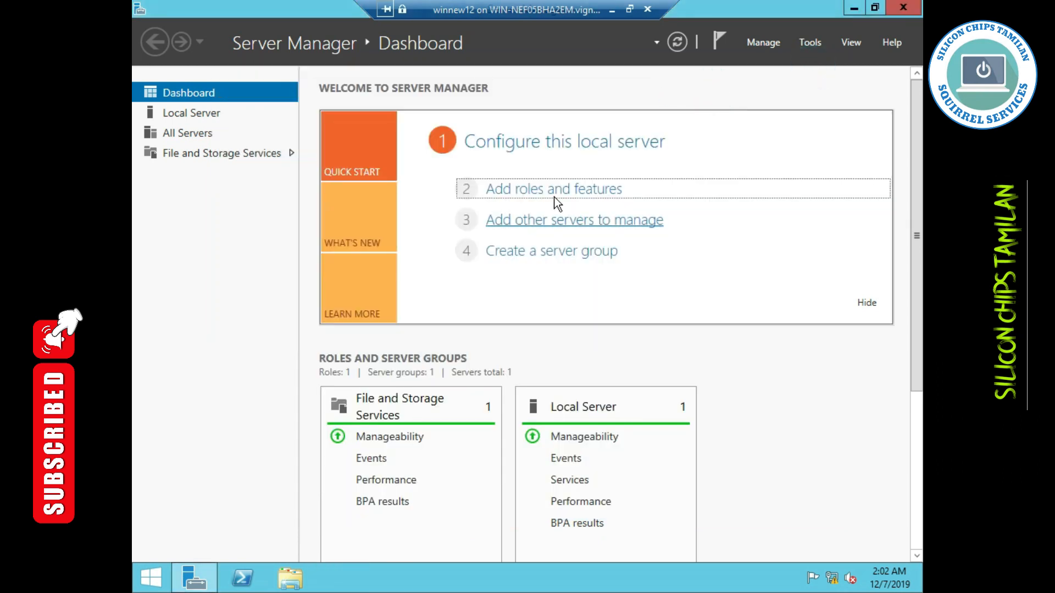
- Start adding roles and features on winnew12, using a role-based or feature-based installation on the server in the pool
left_click(577, 188)
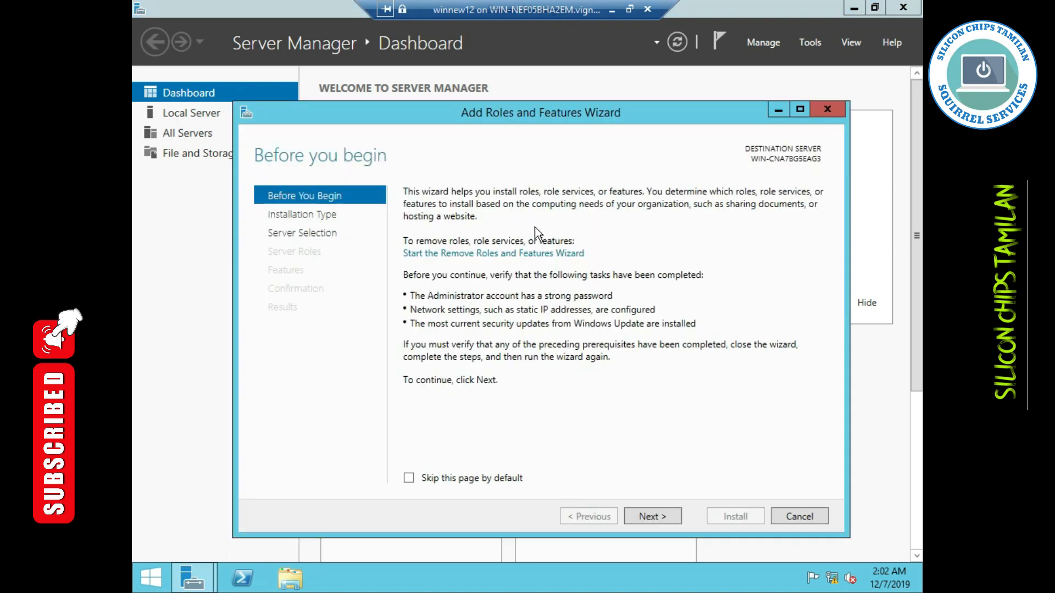
left_click(638, 517)
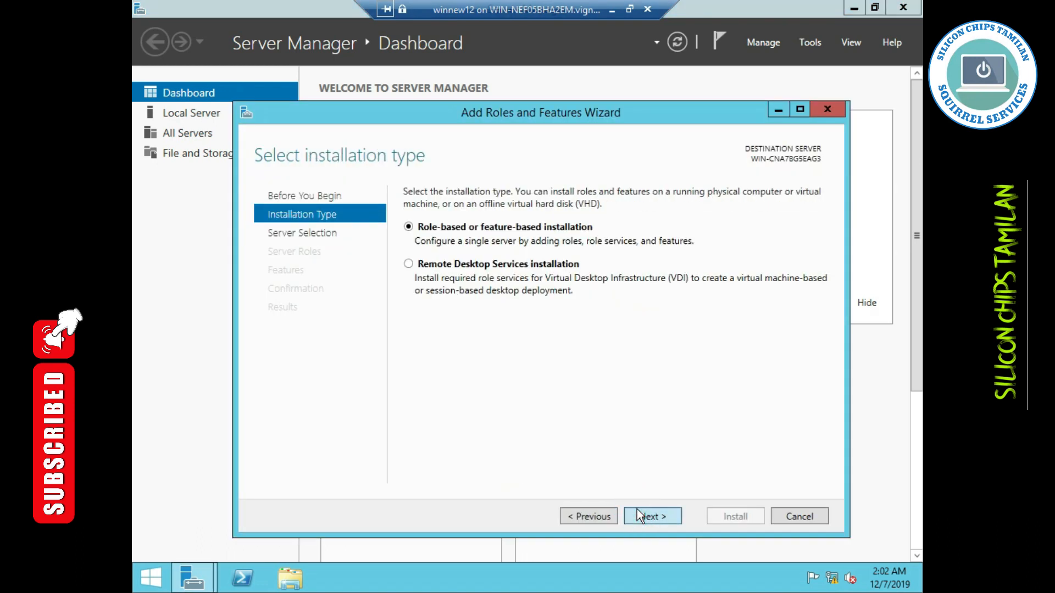
left_click(641, 519)
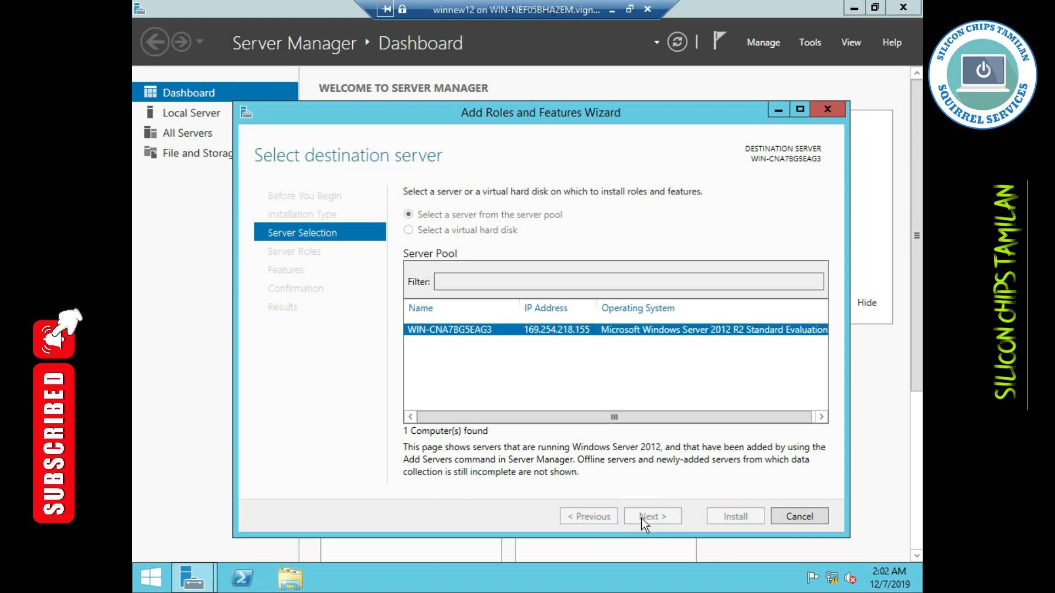
left_click(641, 518)
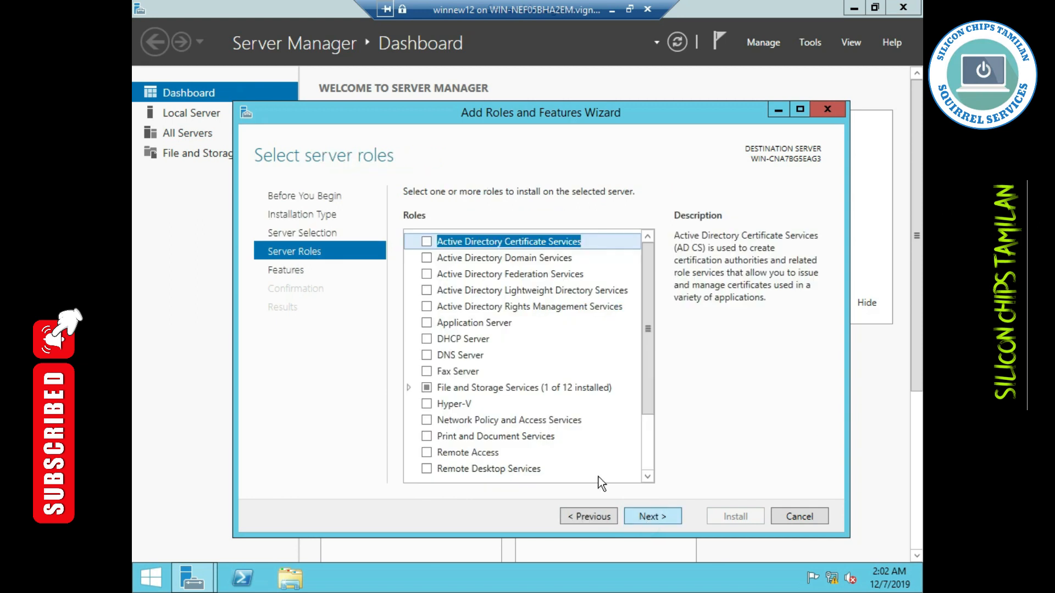
- Select the Active Directory Domain Services and DNS Server roles, including their required features and management tools
left_click(427, 258)
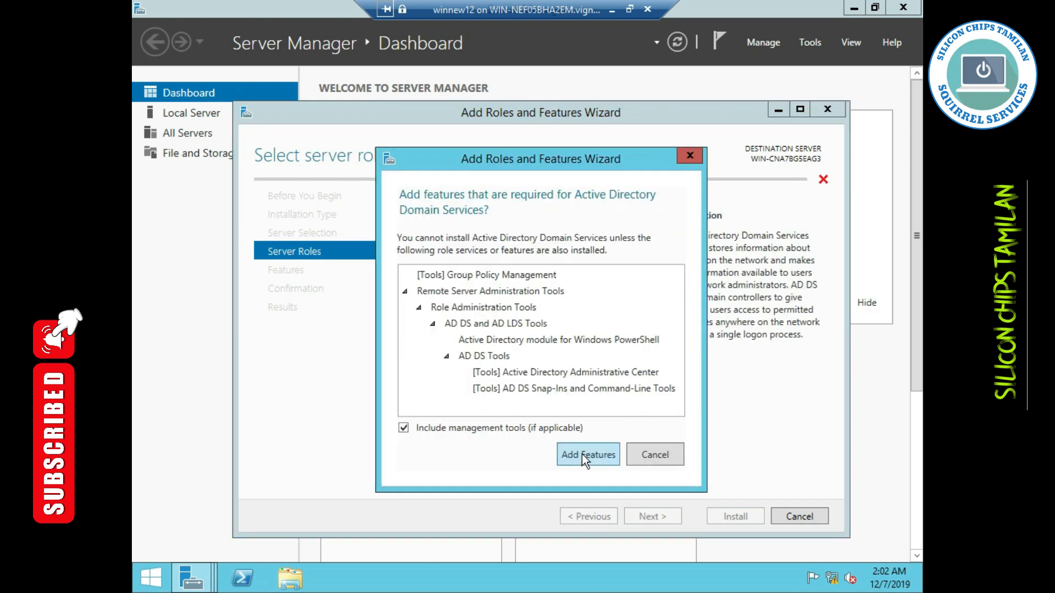
left_click(582, 454)
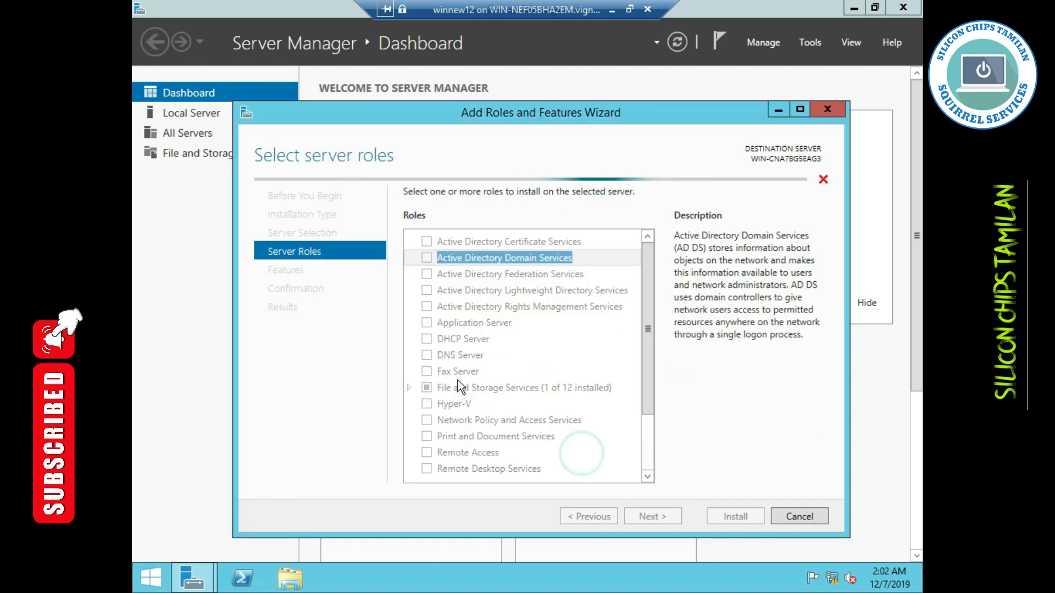
left_click(426, 355)
left_click(577, 446)
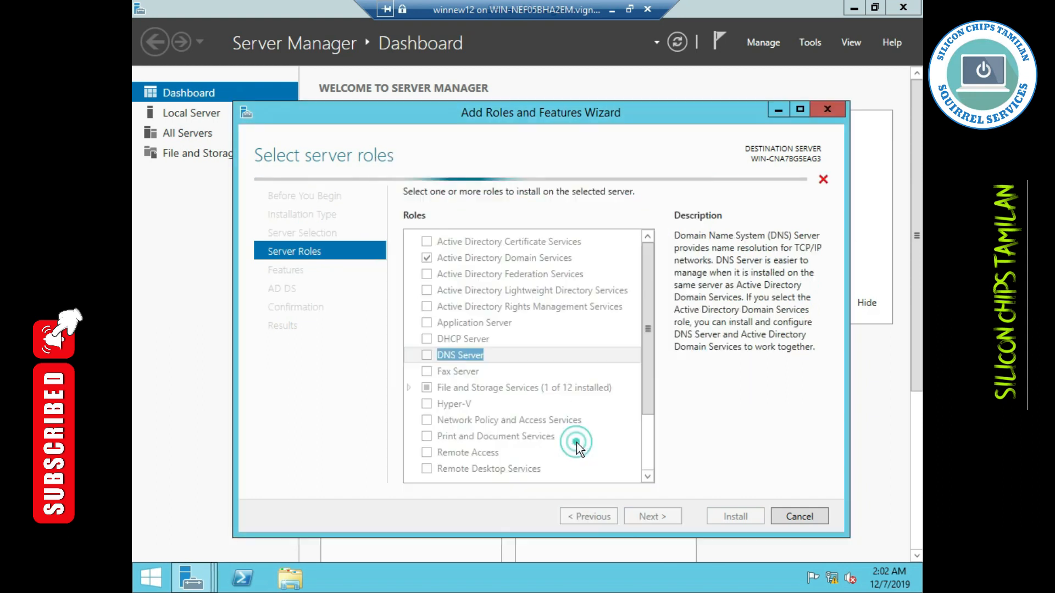
left_click(644, 442)
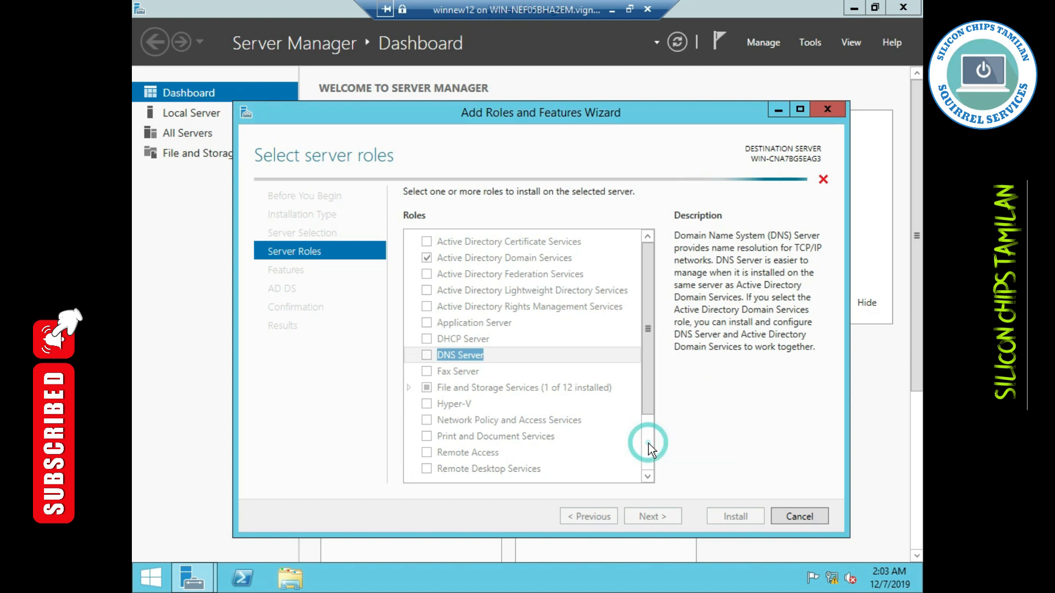
- Keep the default features, install the selected roles, and close the wizard with the virtual machine back in full screen
left_click(654, 515)
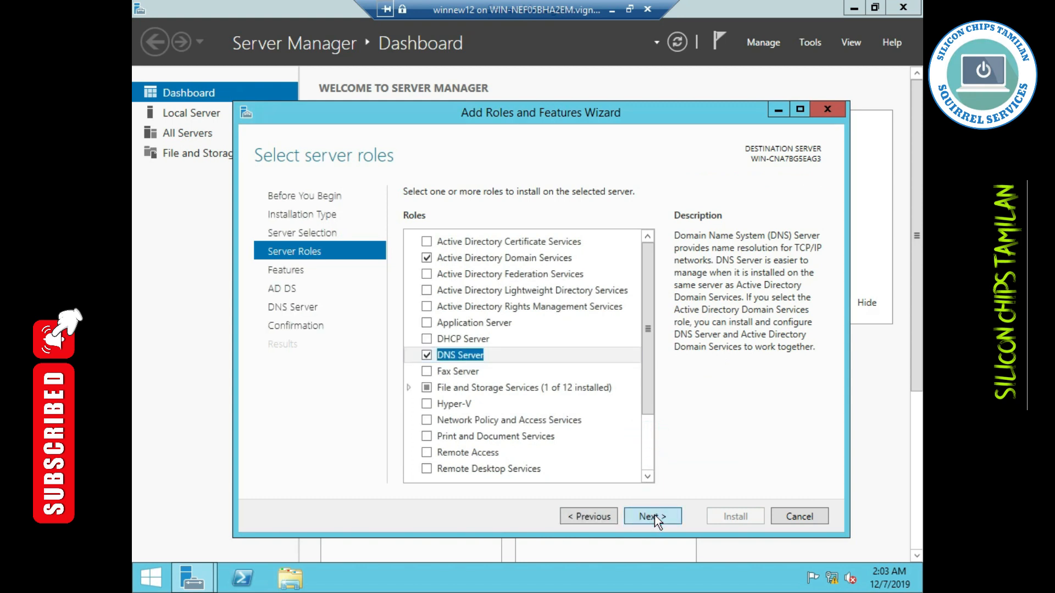
left_click(654, 515)
left_click(654, 515)
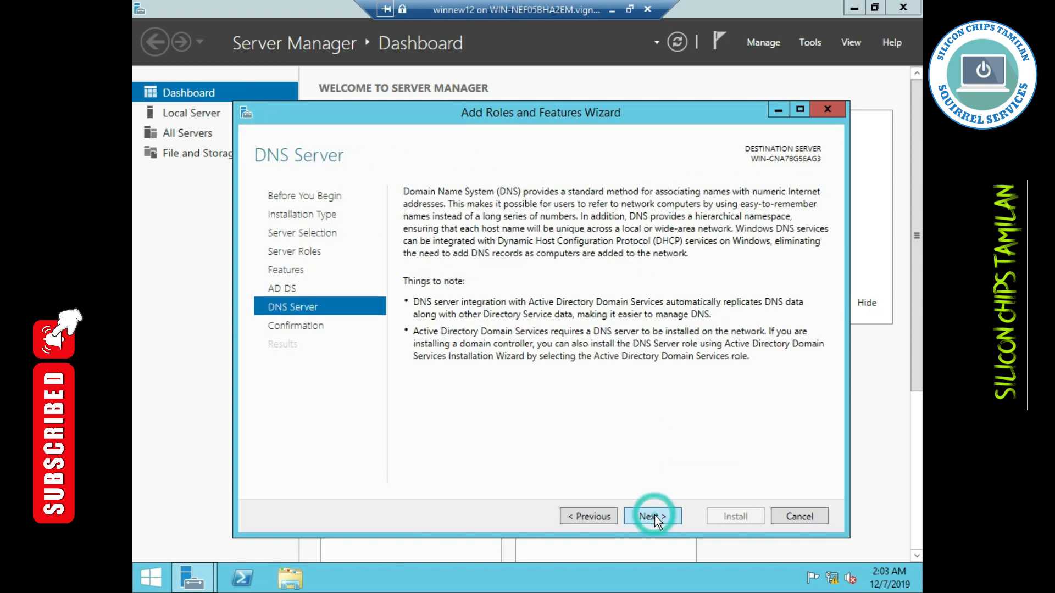
left_click(654, 515)
left_click(734, 516)
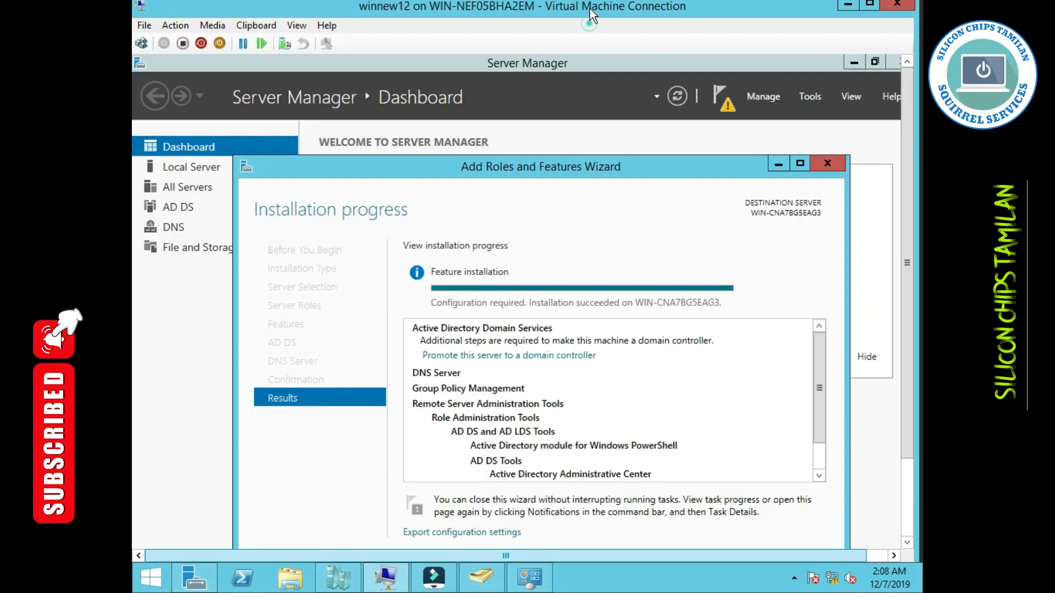
double_click(591, 15)
left_click(731, 516)
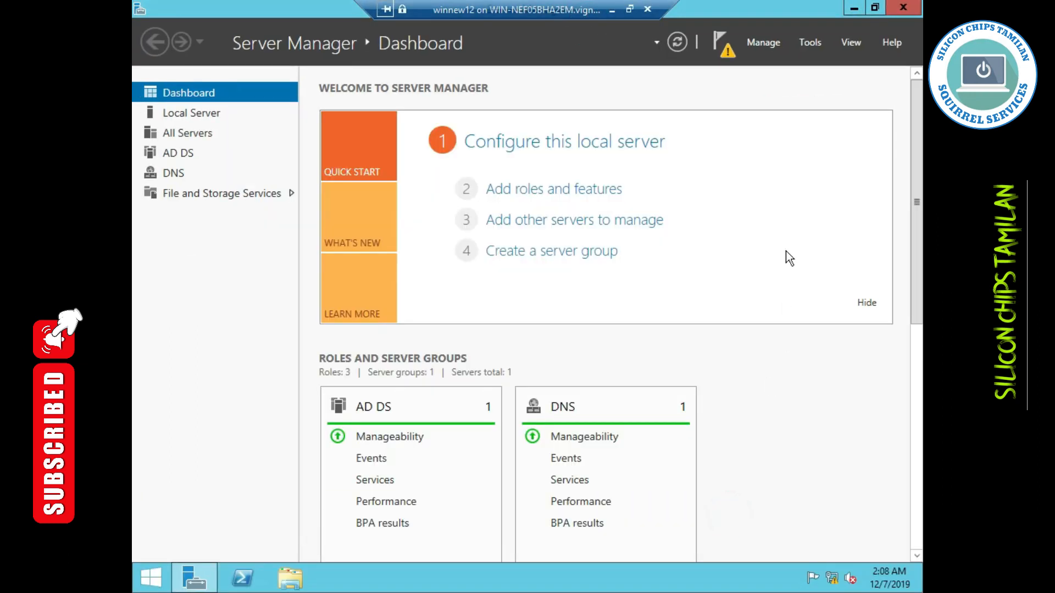
- Start promoting the server to a domain controller in an existing domain, supplying the domain administrator's user name and password and selecting the forest's domain
left_click(726, 57)
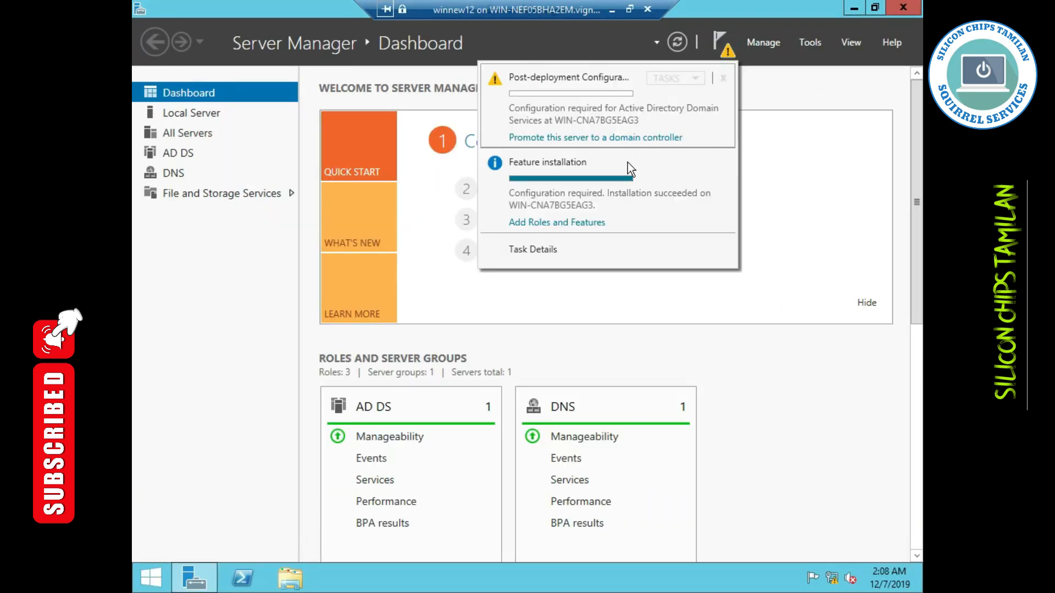
left_click(587, 137)
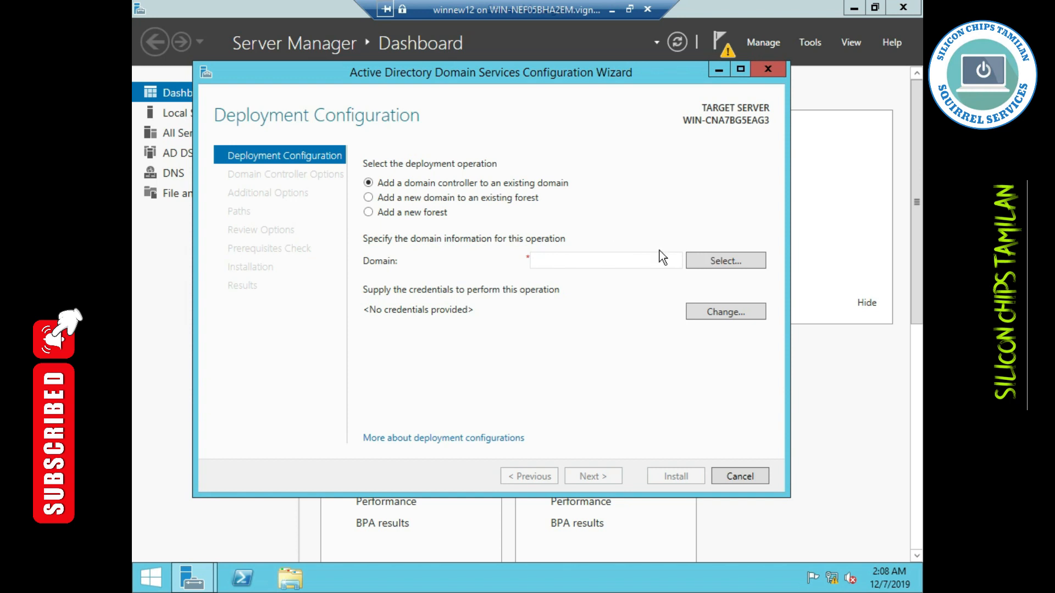
left_click(712, 260)
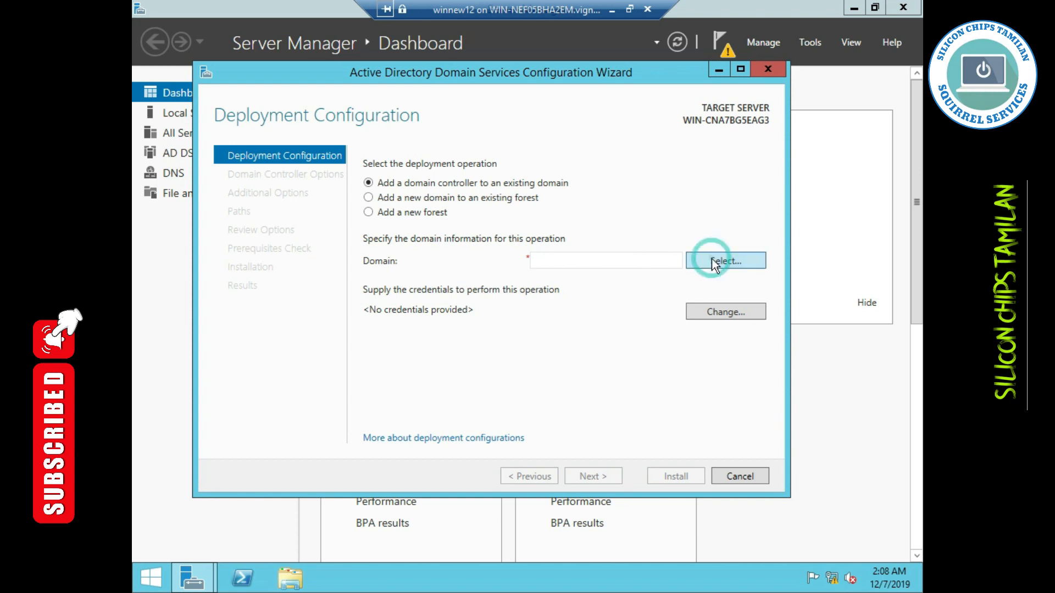
type("vignesh\\administ")
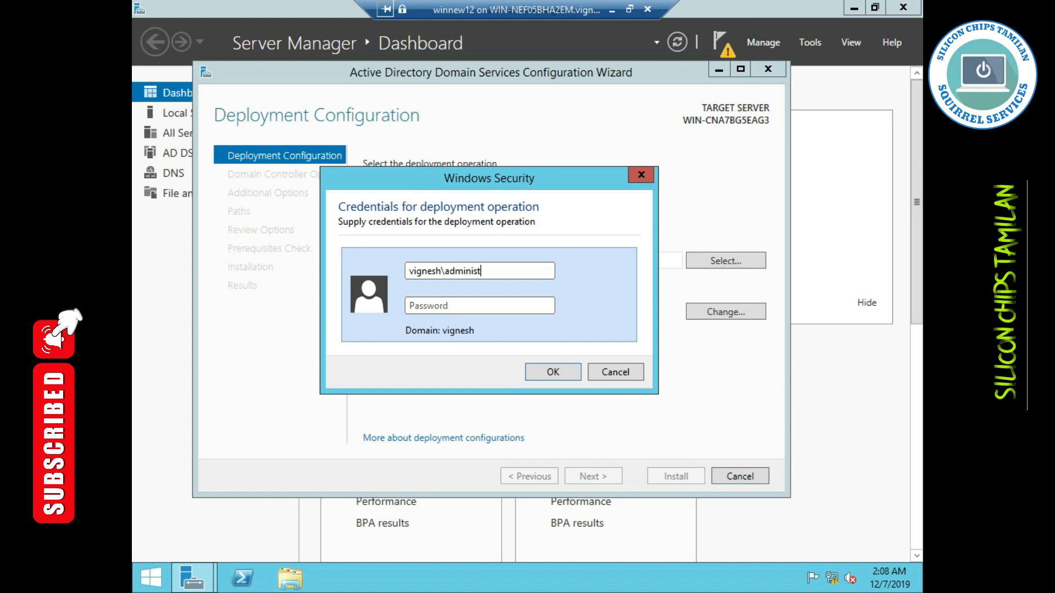
type("••")
left_click(544, 368)
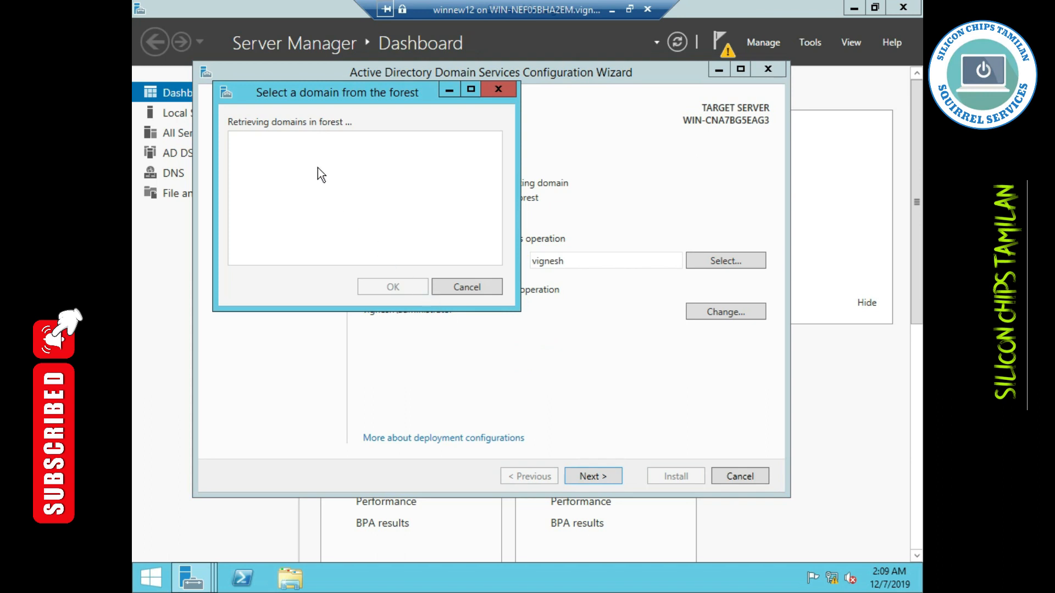
left_click(279, 153)
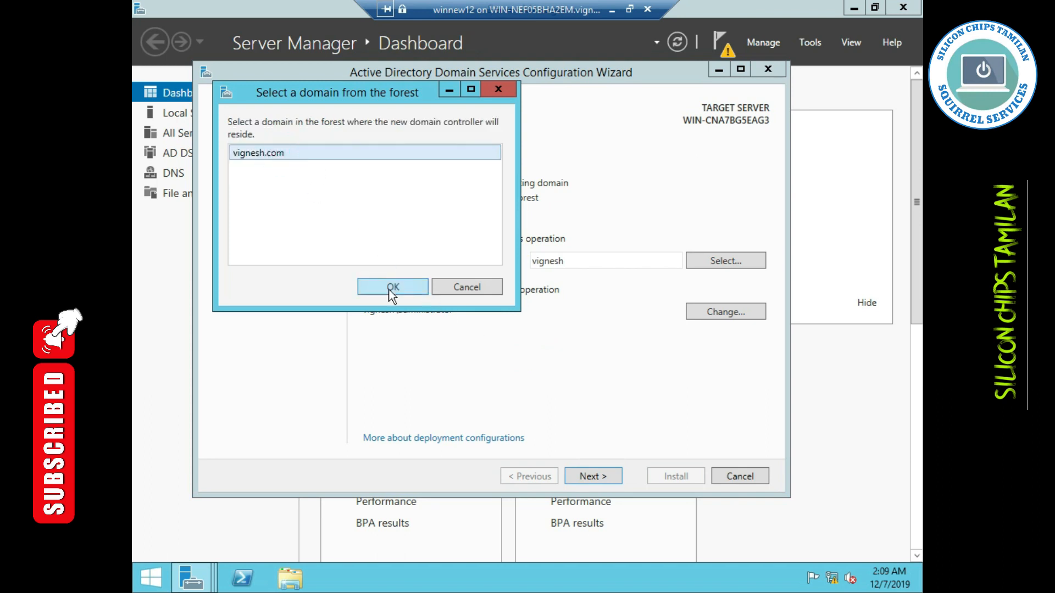
left_click(392, 287)
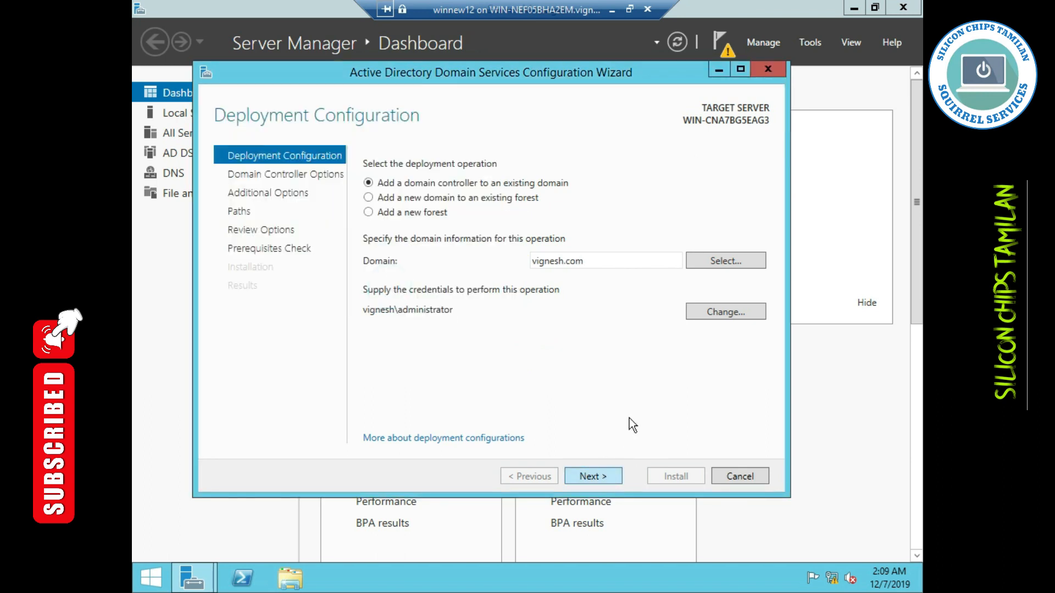
- Re-enter the domain administrator's user name and password for the deployment operation and continue to the domain controller options
left_click(709, 313)
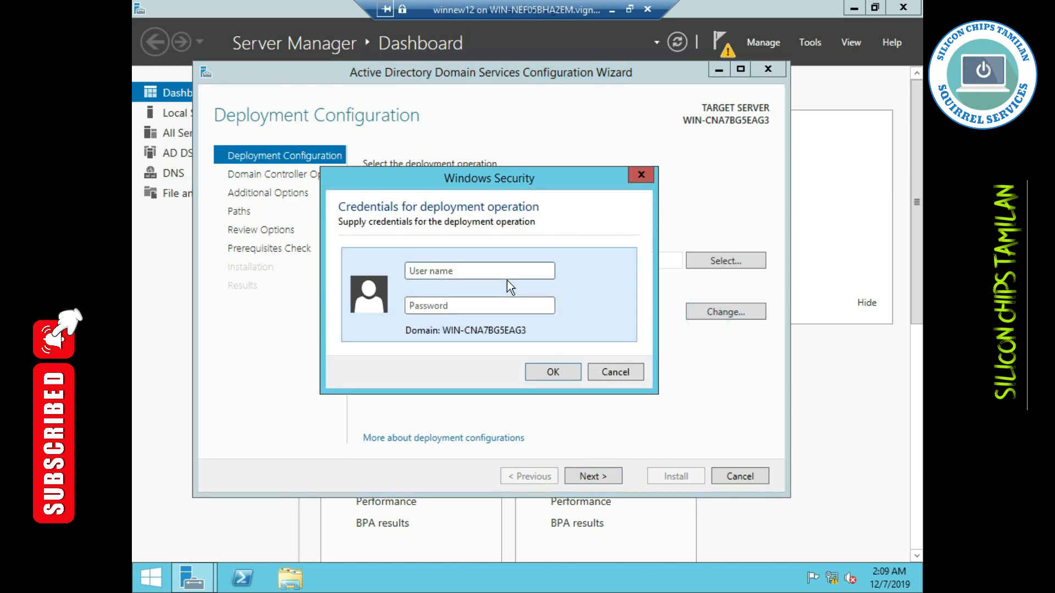
type("vignesh\\ad")
type("mi")
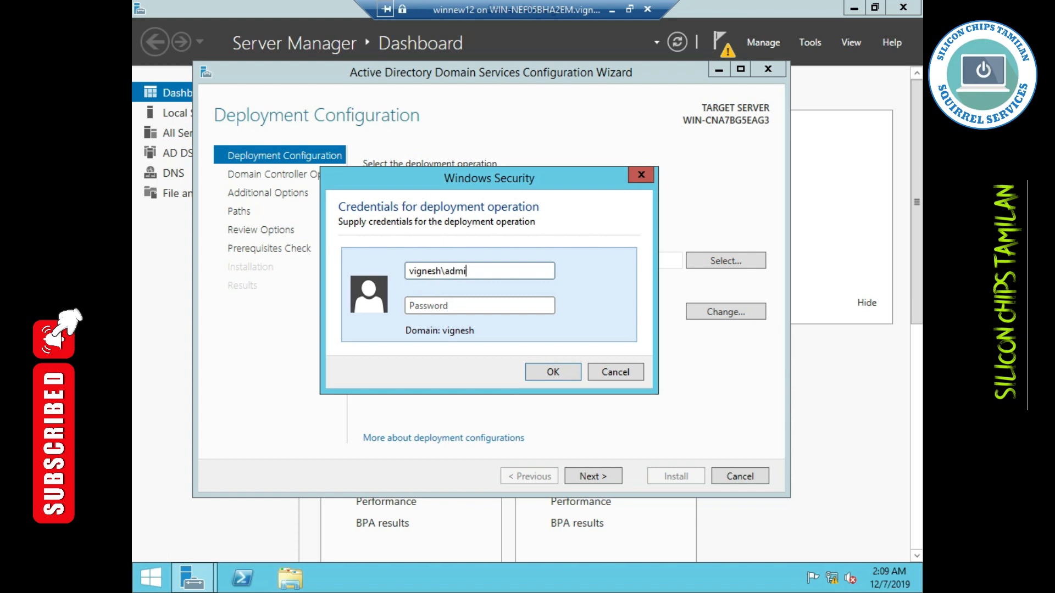
type("nistrator")
key("Tab")
type("•••••••••")
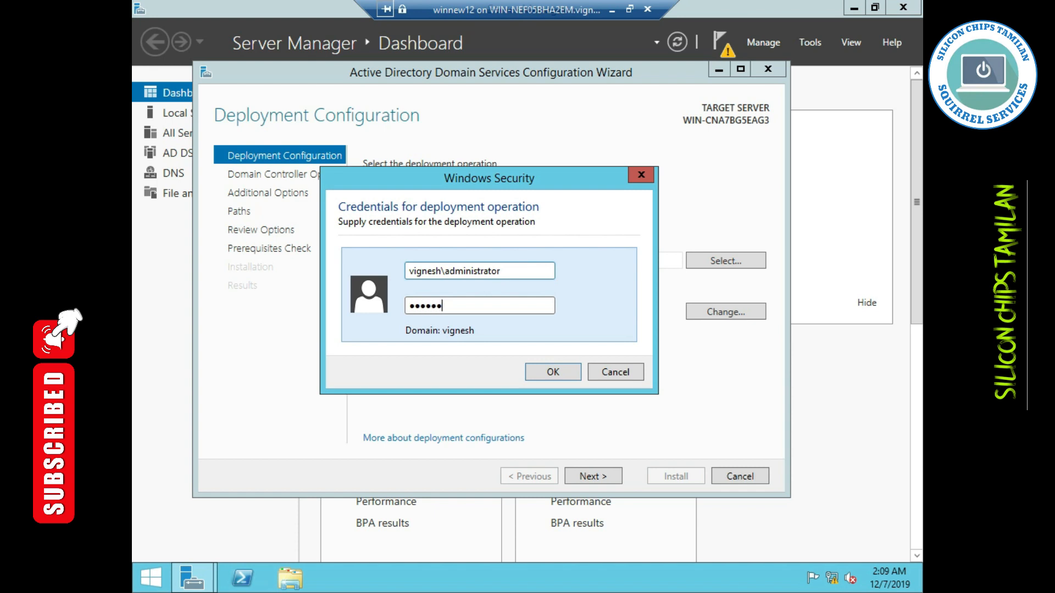
key("Return")
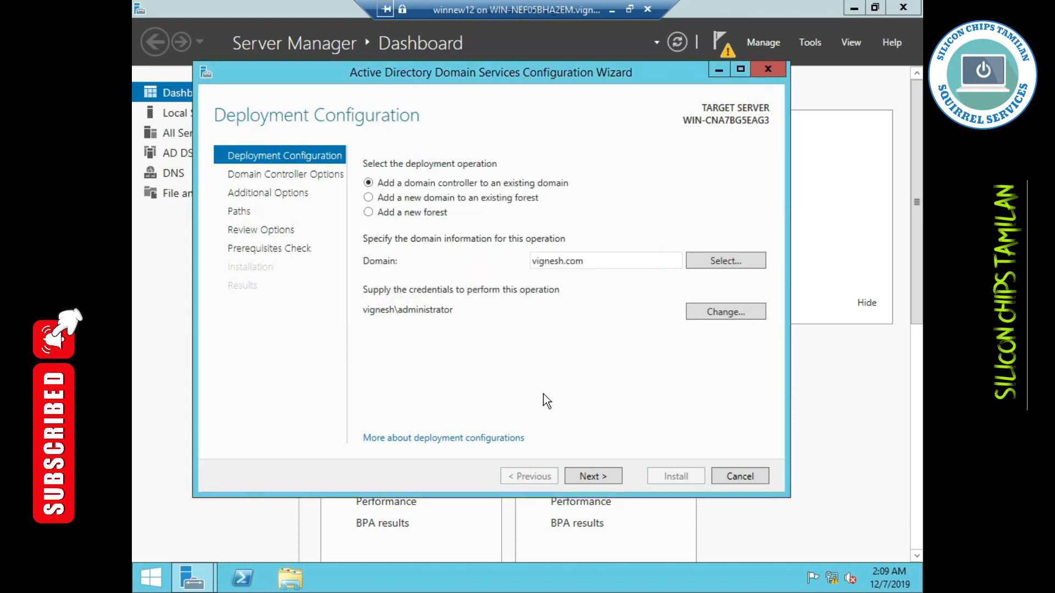
left_click(589, 477)
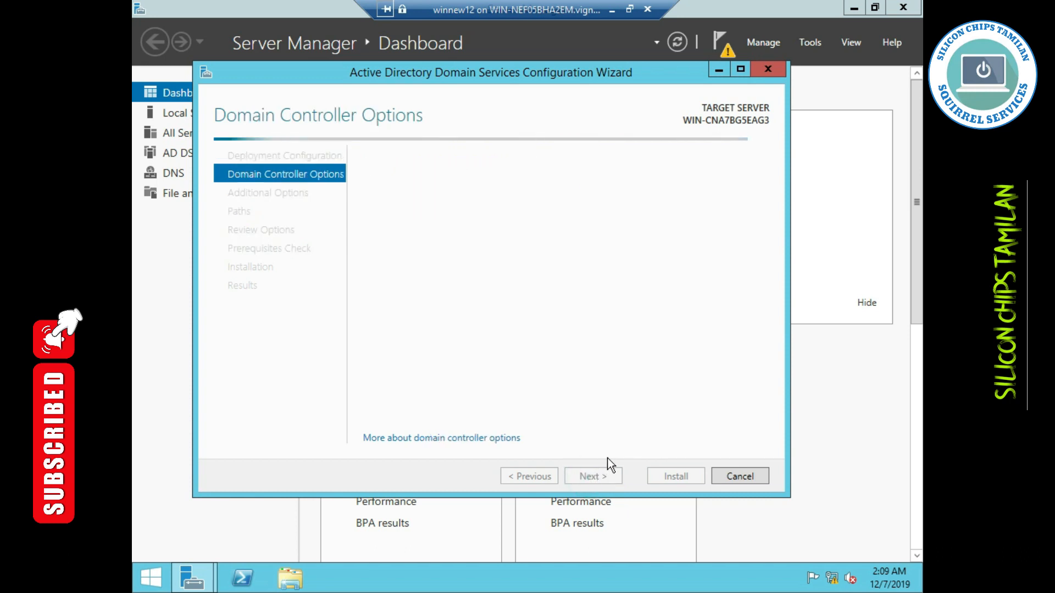
- Enter and confirm the Directory Services Restore Mode password, keep the default domain controller options, and continue to the DNS options
left_click(562, 284)
type("•••••••")
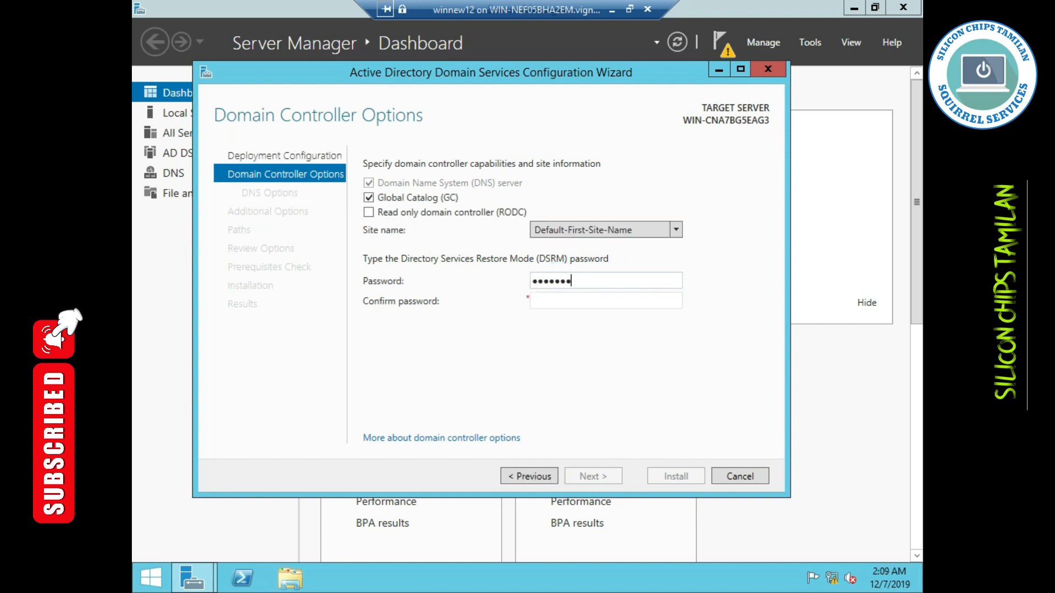
key("Tab")
type("•••••••••")
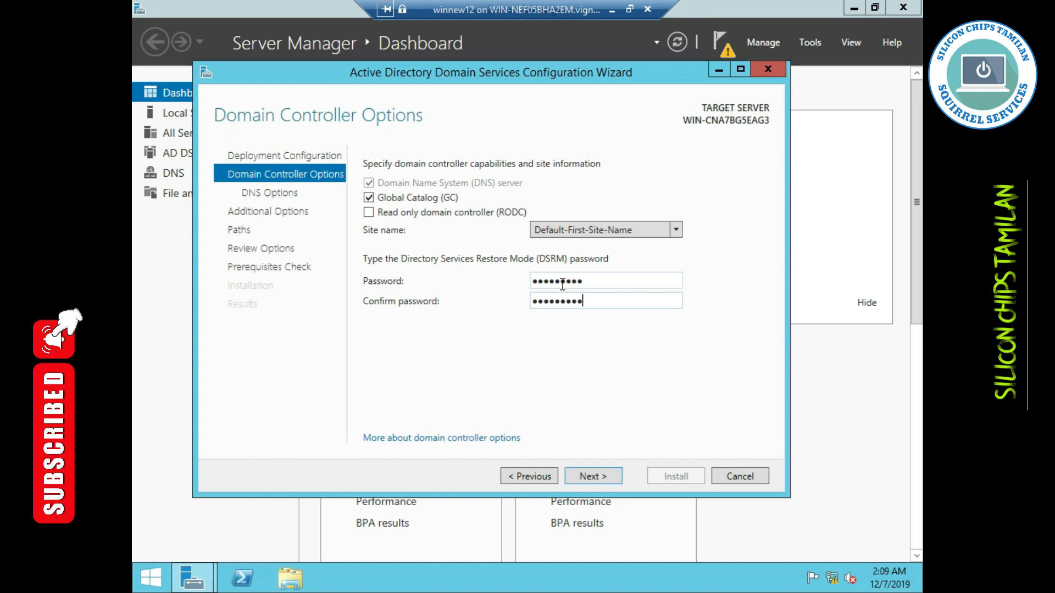
key("Return")
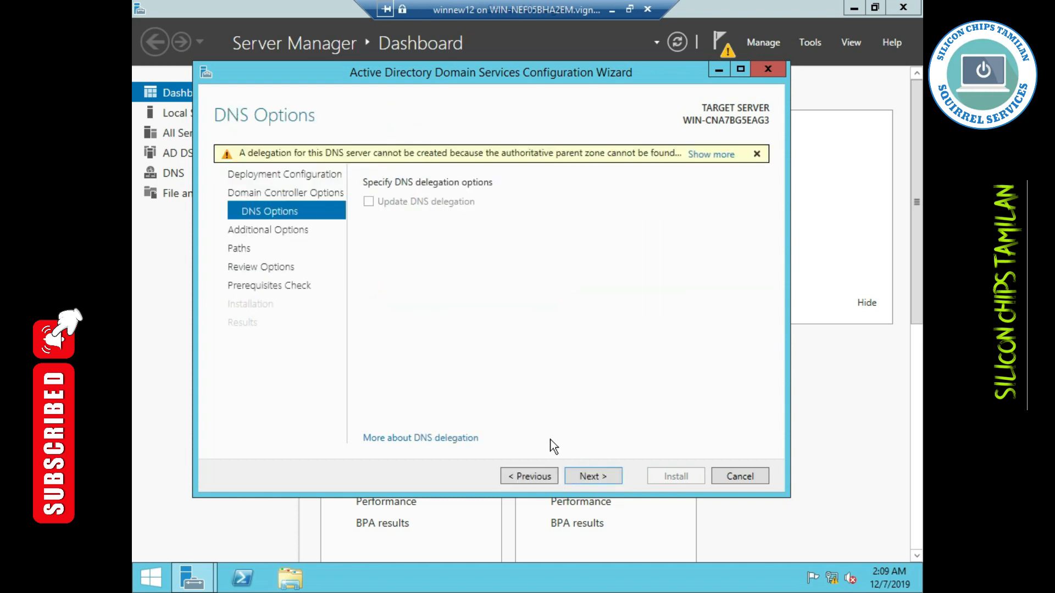
- Keep the default DNS options, choose the WIN-NEF05BHA2EM domain controller as the replication source, and continue to the paths
left_click(585, 482)
left_click(676, 231)
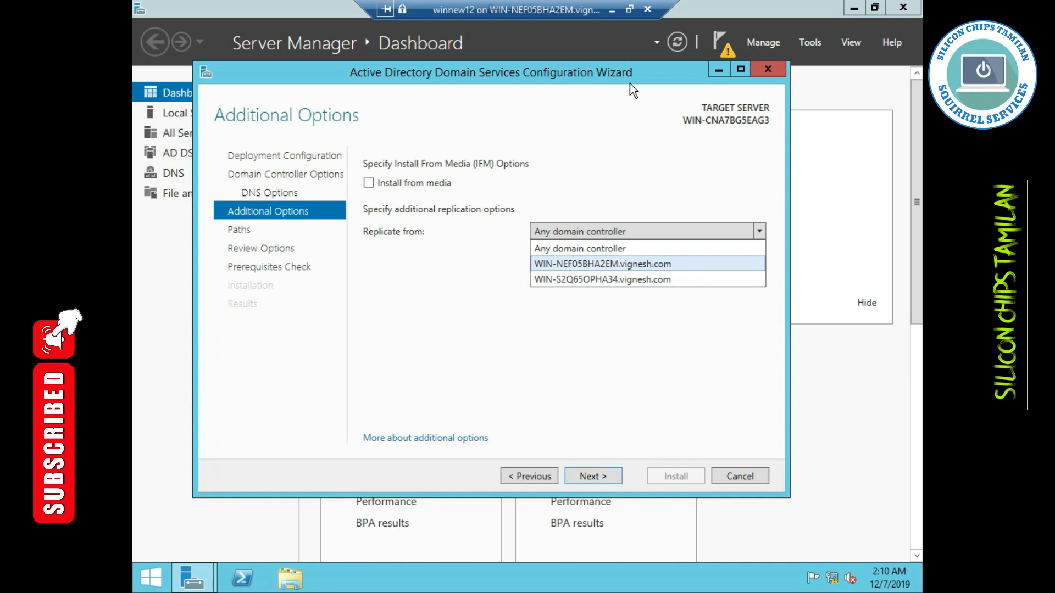
left_click(605, 9)
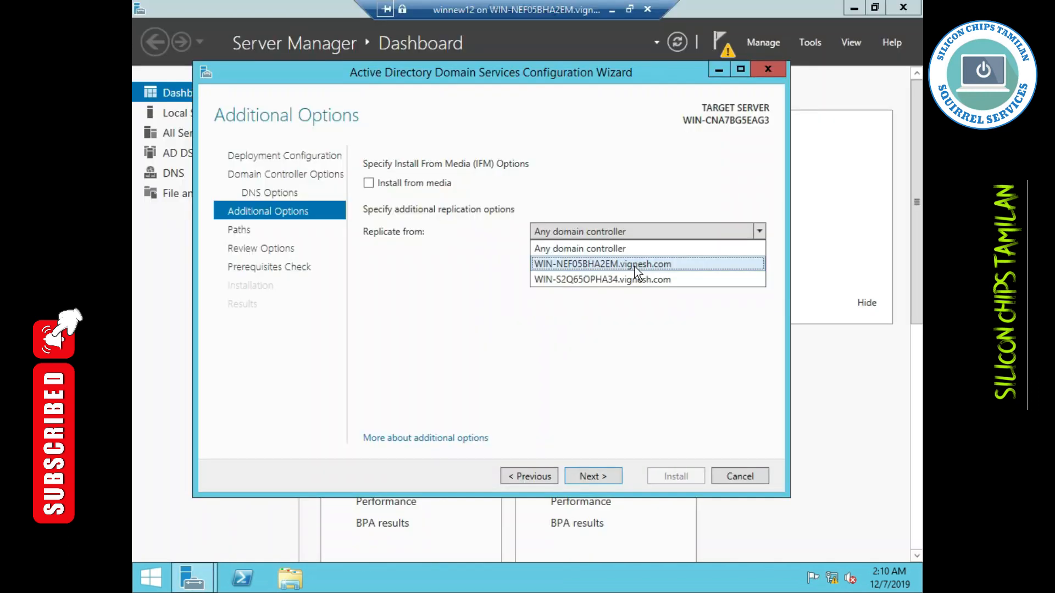
left_click(635, 266)
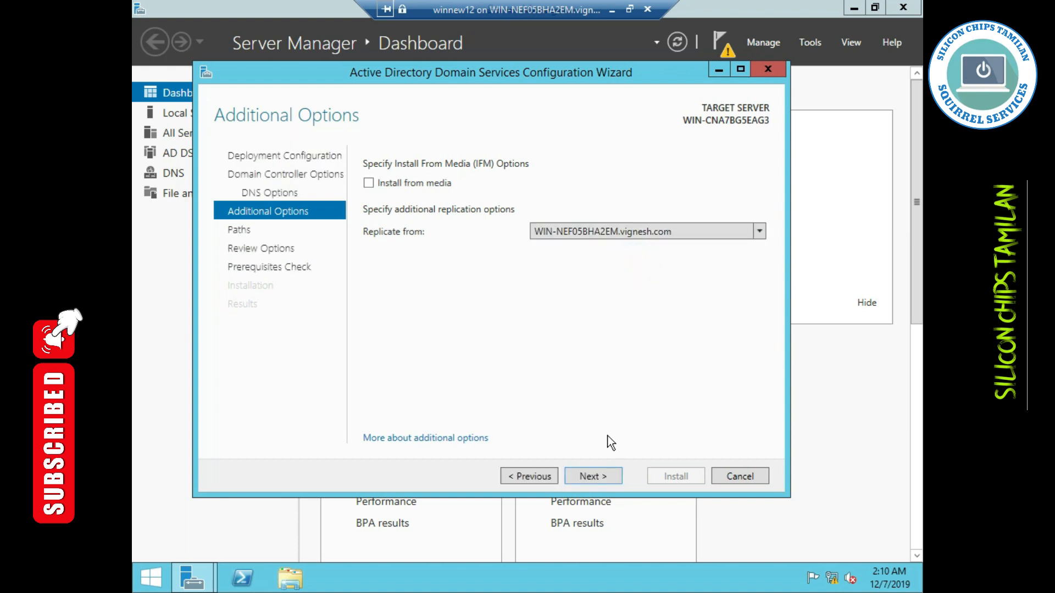
left_click(585, 476)
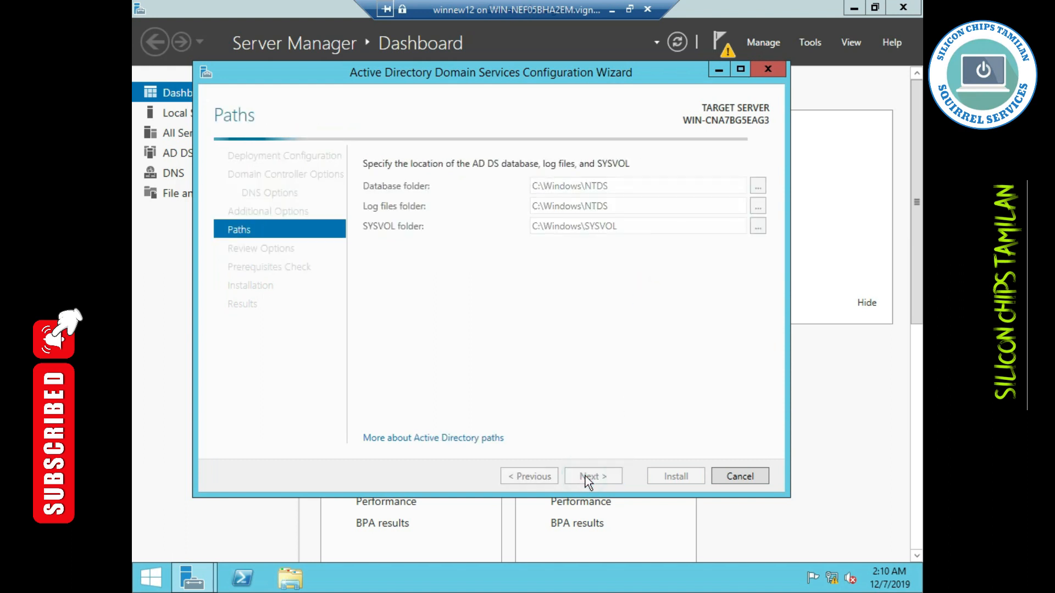
- Accept the default database, log and SYSVOL folders and the reviewed options, and install once the prerequisites check is done
left_click(585, 476)
left_click(585, 476)
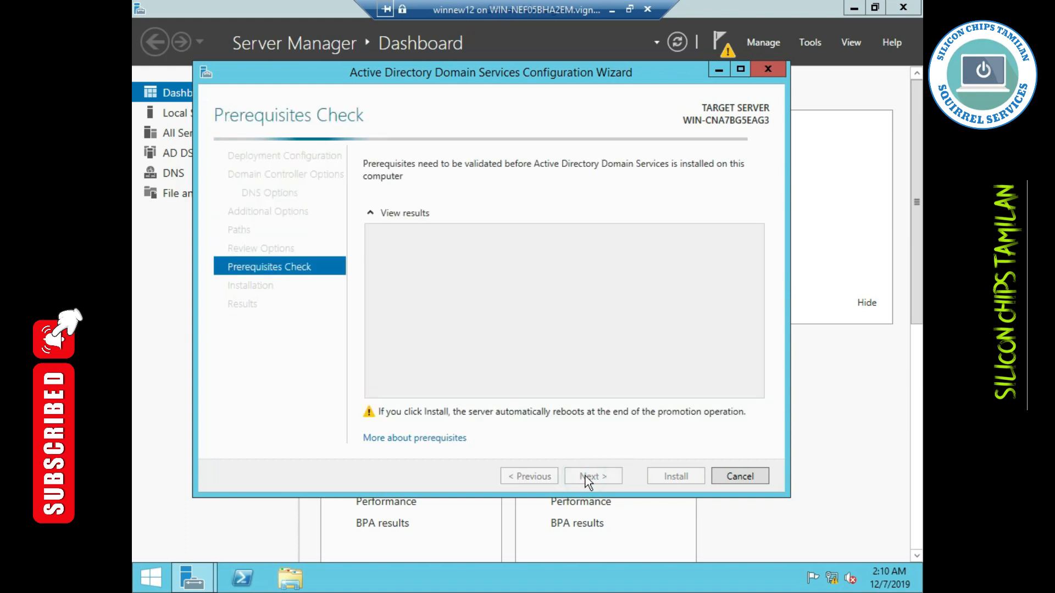
left_click(677, 475)
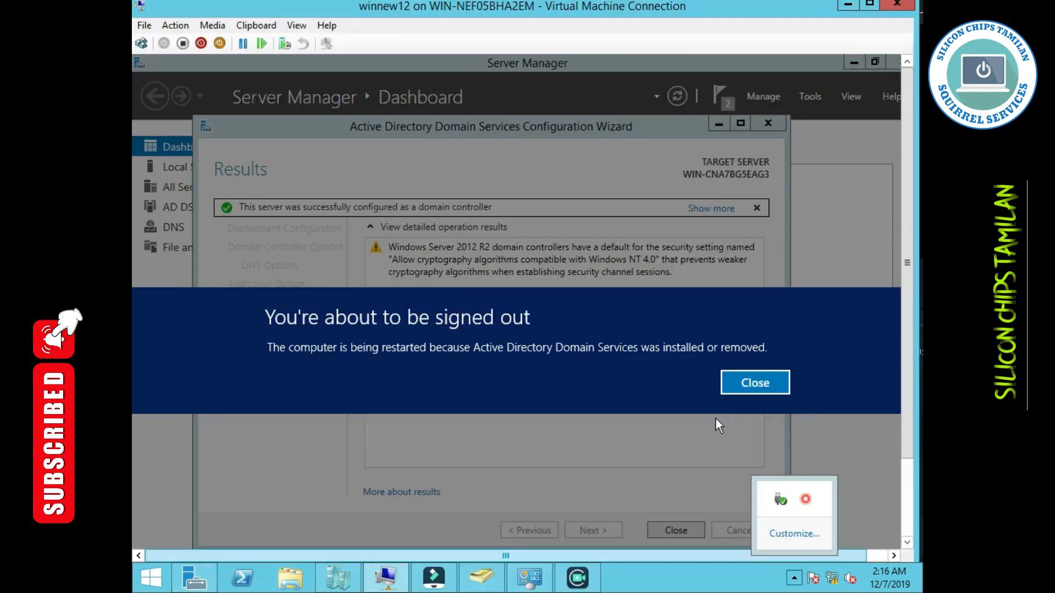
- Dismiss the sign-out notice, return the virtual machine to full screen, and close the configuration wizard for the restart
left_click(727, 379)
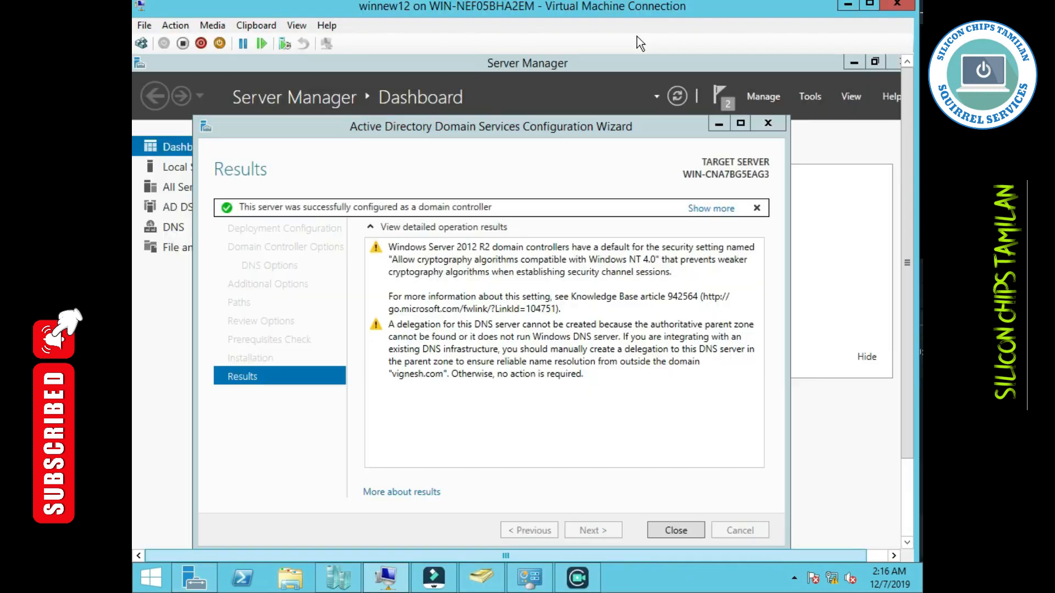
double_click(637, 15)
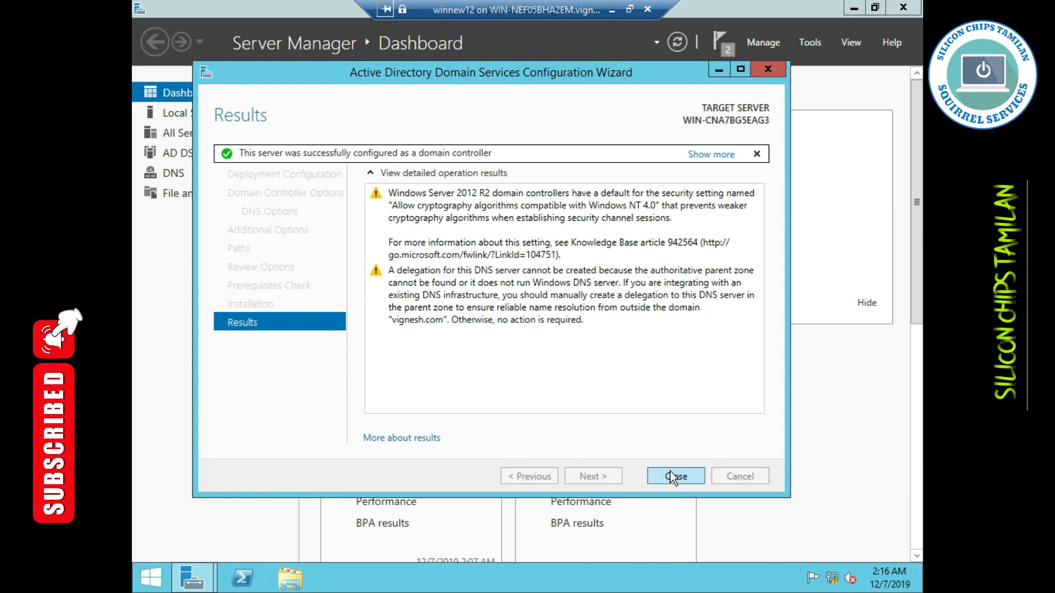
left_click(675, 476)
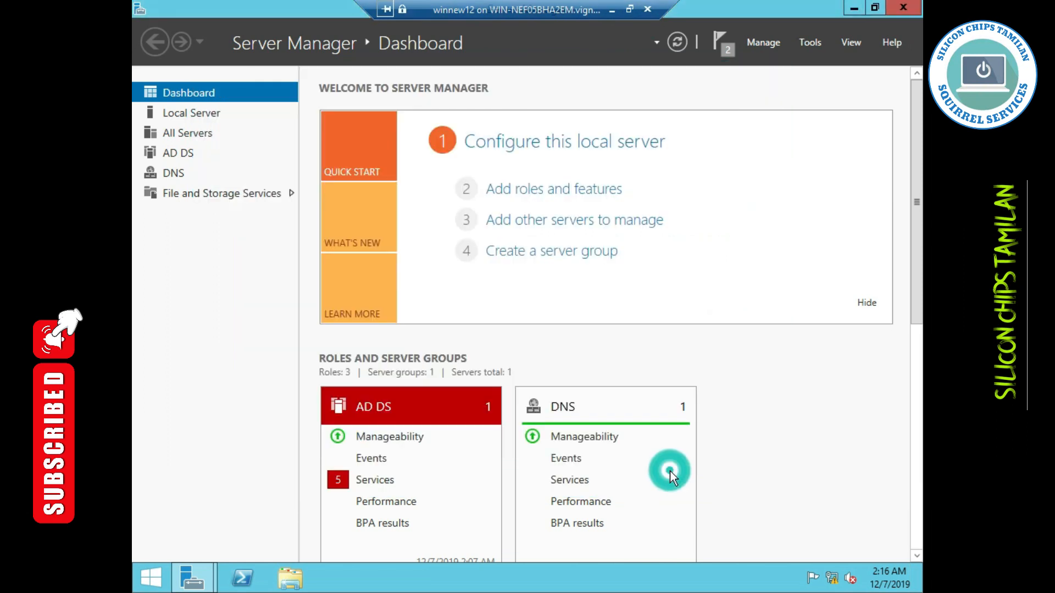
left_click(915, 15)
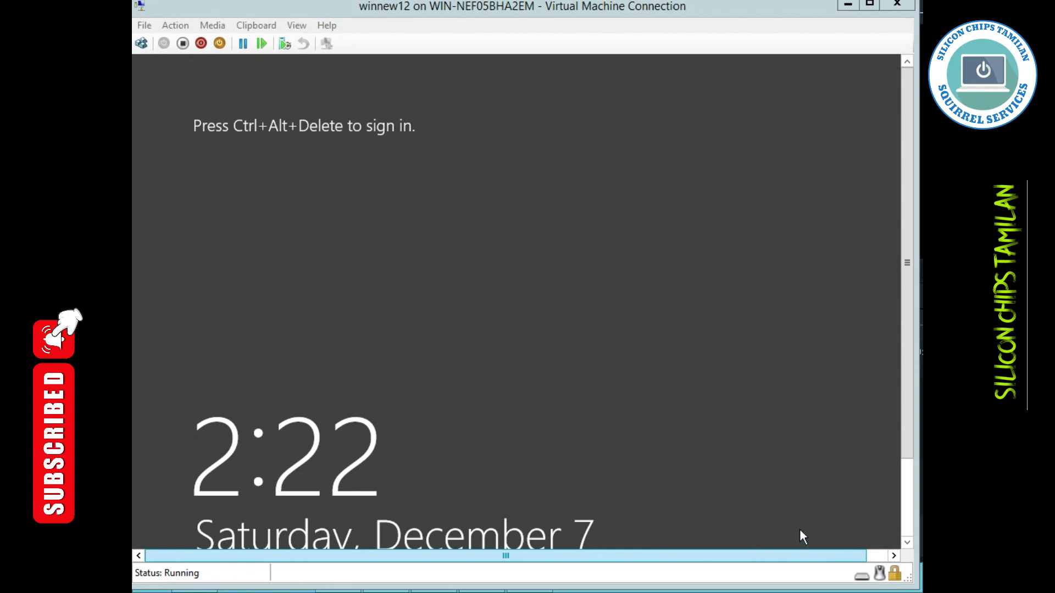
- Bring up the sign-in screen on winnew12, switch it to full screen, and sign in as the domain administrator with the account password
left_click(141, 40)
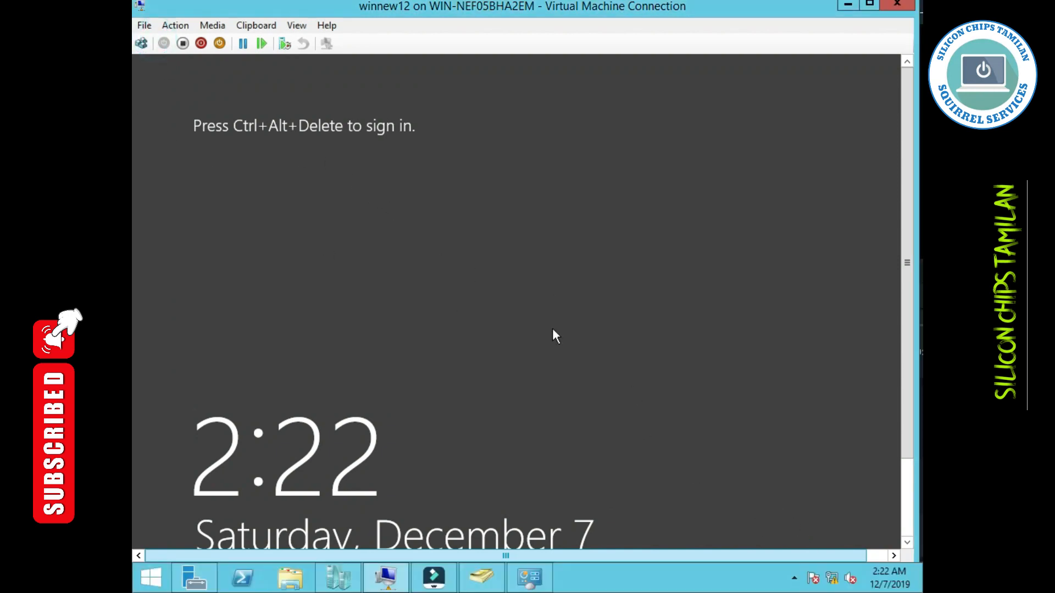
left_click(794, 578)
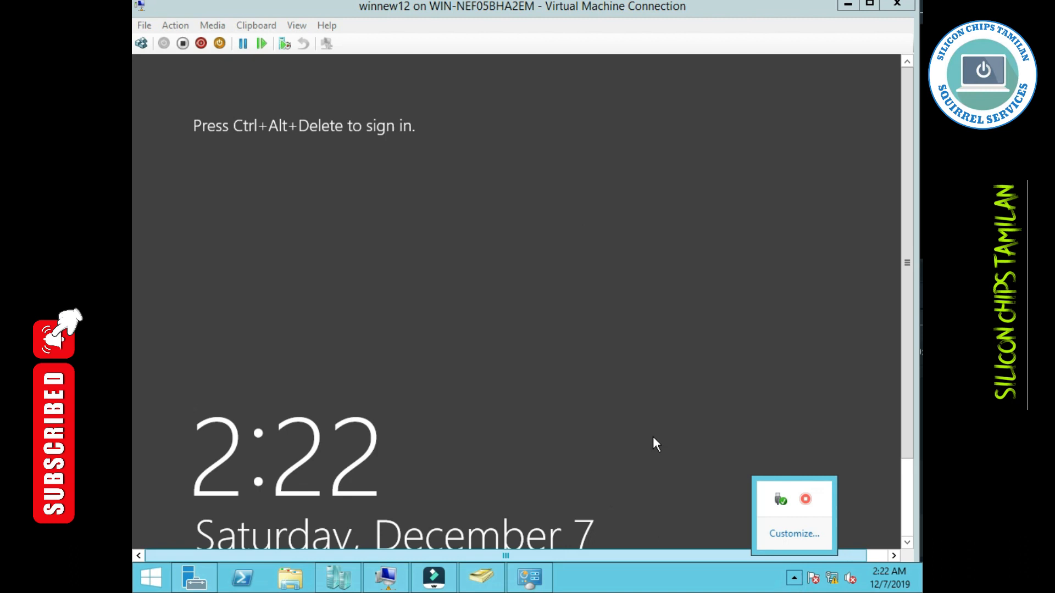
left_click(566, 383)
left_click(141, 43)
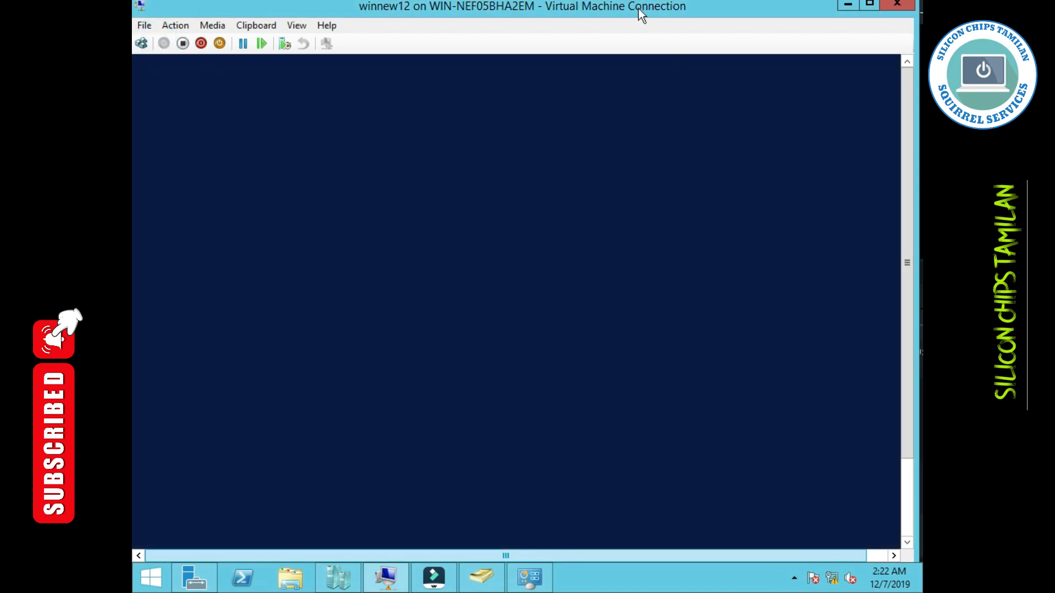
double_click(639, 8)
type("*******")
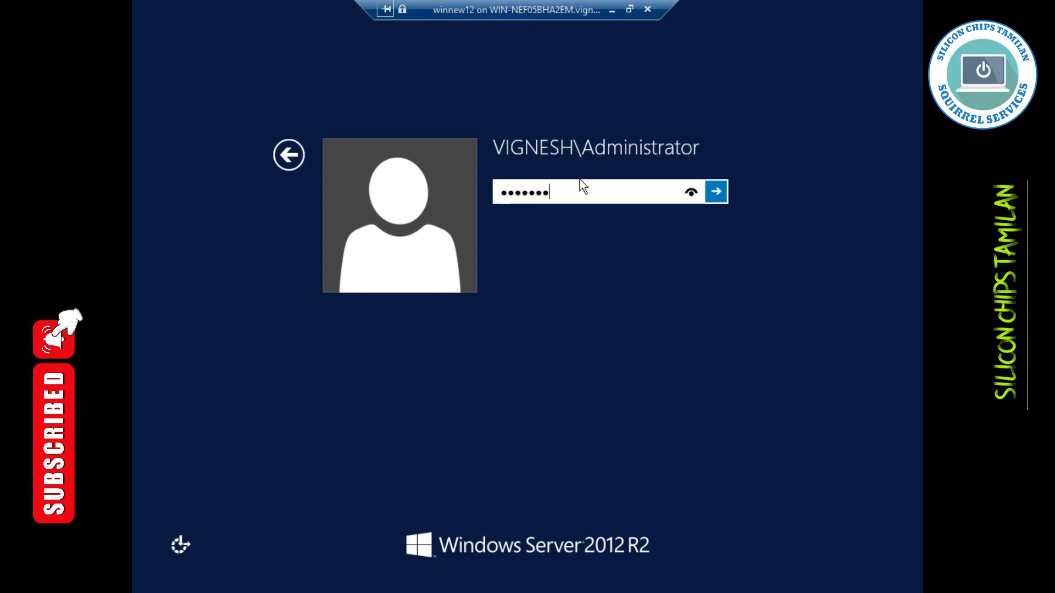
key("Return")
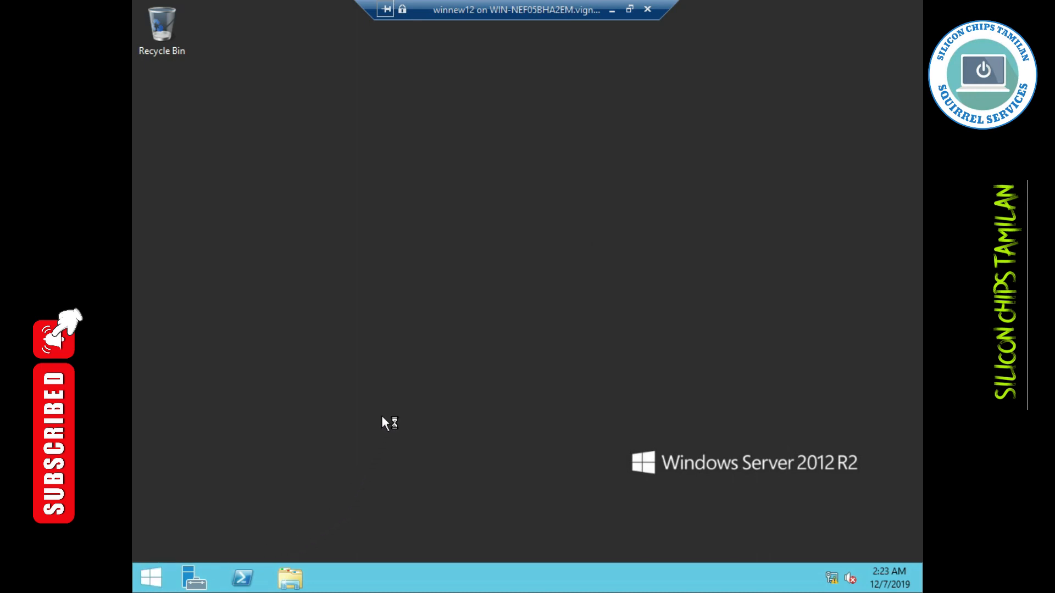
- Switch back to the host server and open Active Directory Users and Computers in a maximized window
left_click(612, 10)
left_click(919, 12)
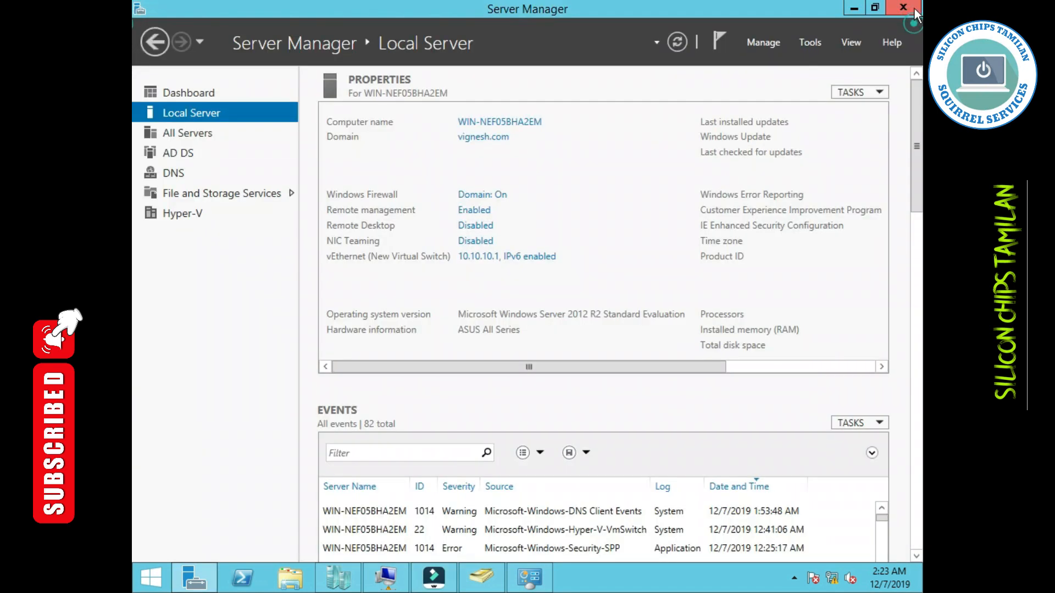
left_click(798, 41)
left_click(747, 132)
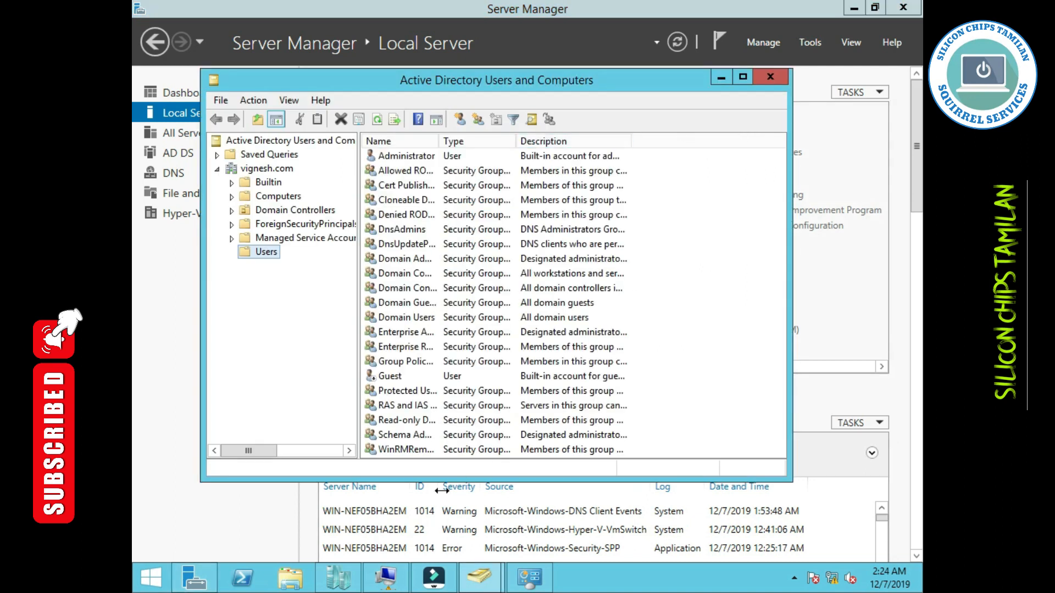
left_click(386, 577)
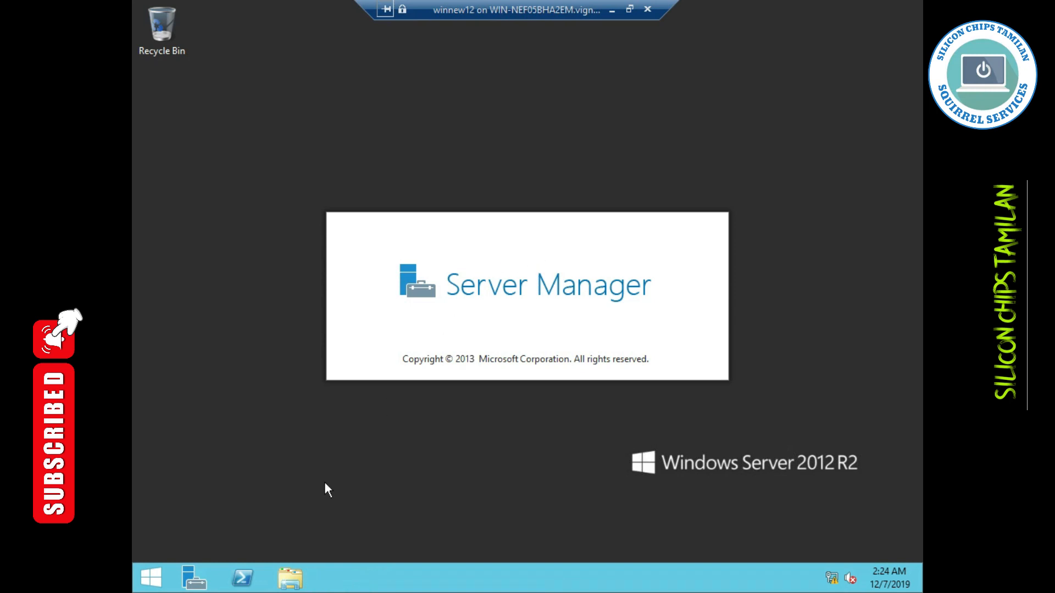
left_click(611, 9)
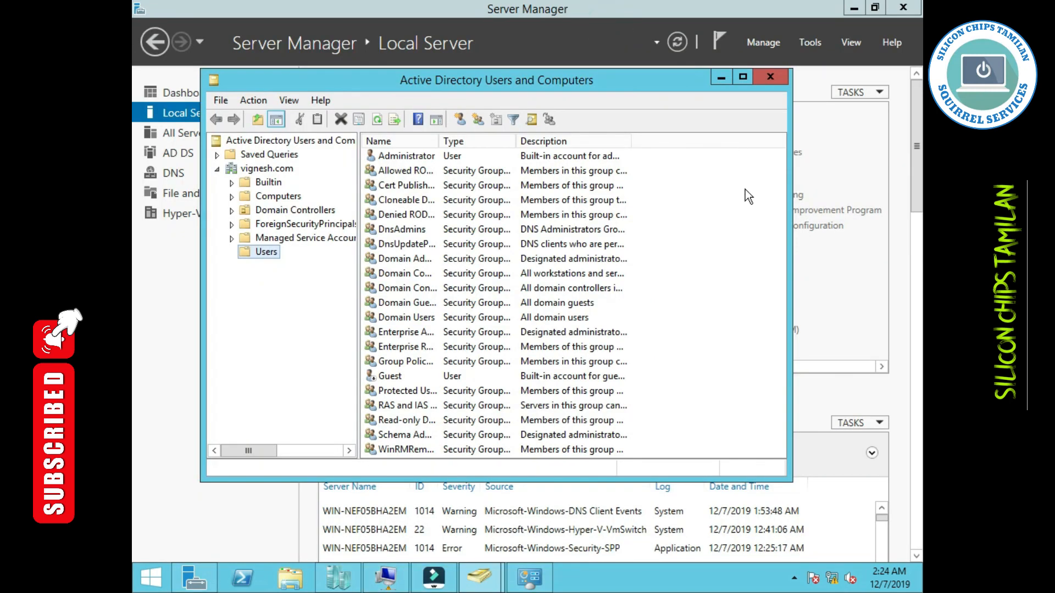
left_click(742, 75)
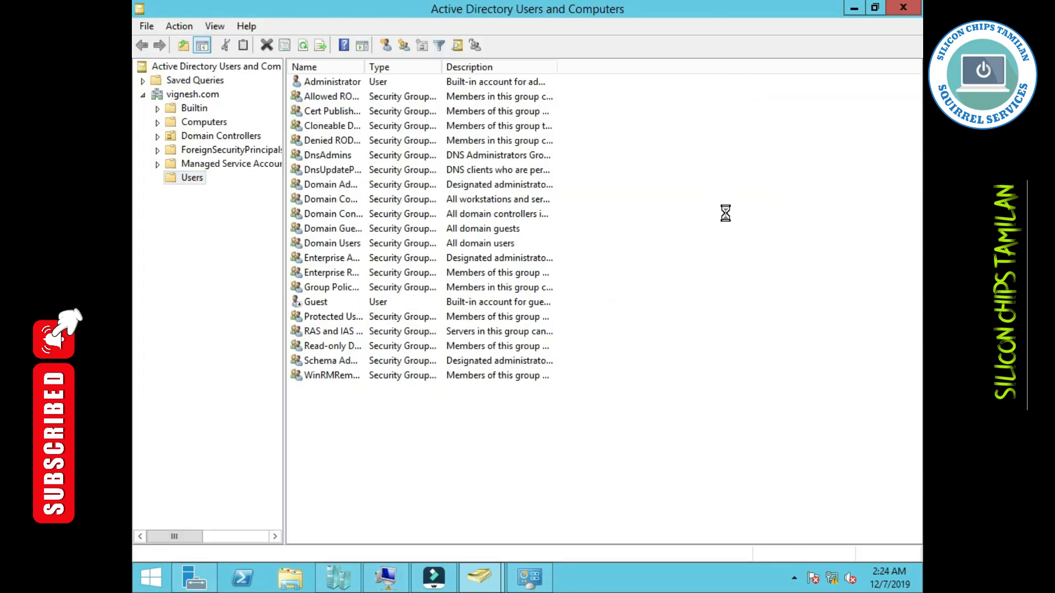
- Start a new user in the host's Users container, enter the user's first name and logon name, and continue to the password settings
right_click(724, 192)
mouse_move(794, 239)
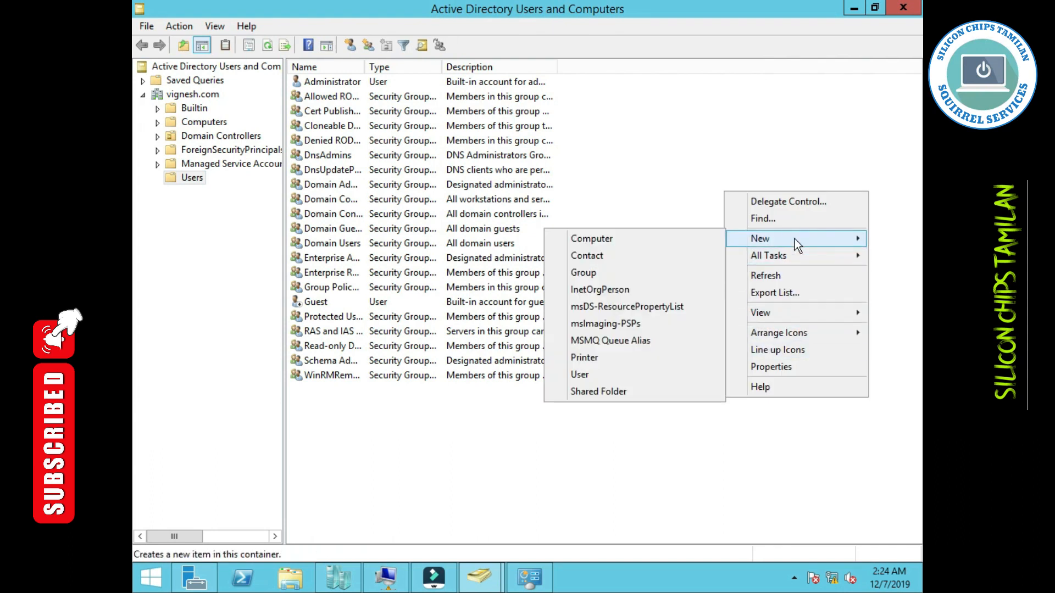
left_click(588, 369)
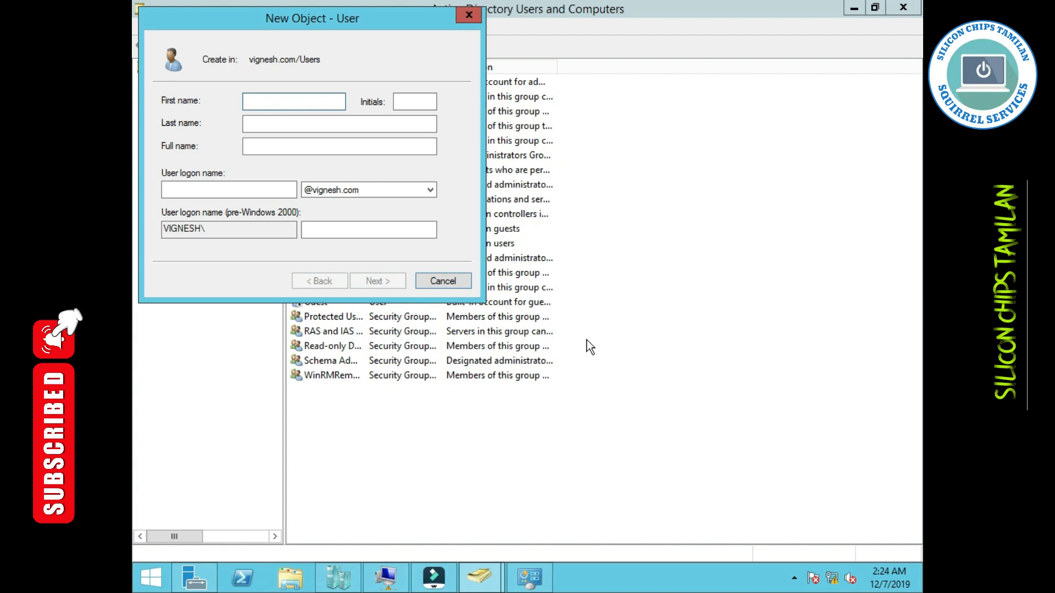
type("LOGU")
left_click(219, 190)
type("LOGU")
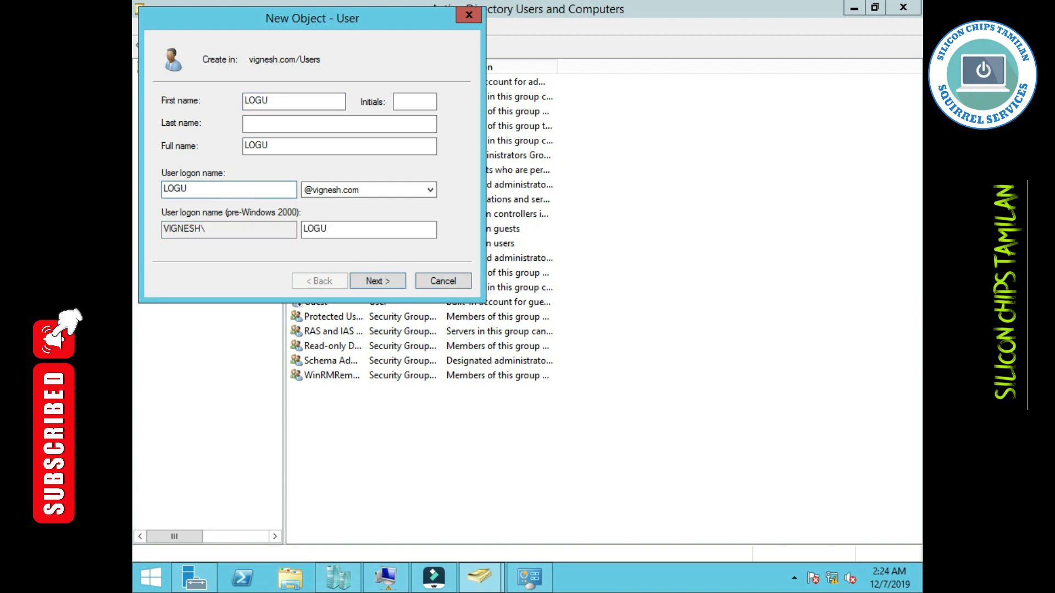
left_click(389, 278)
- Enter and confirm the new user's password, keep the default account options, and finish creating the user
key("Caps_Lock")
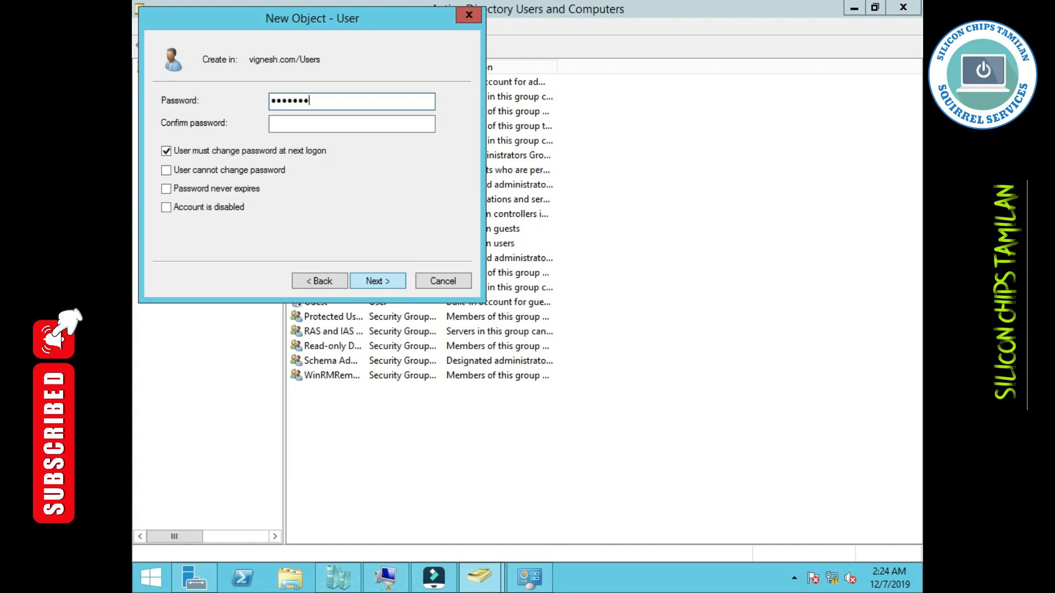
key("Tab")
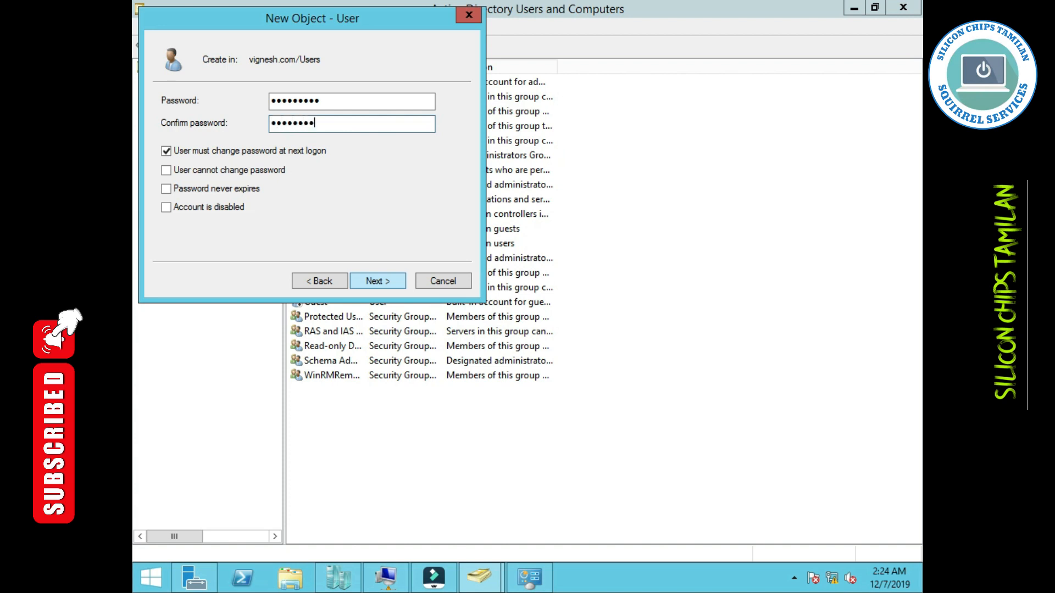
left_click(389, 279)
left_click(388, 279)
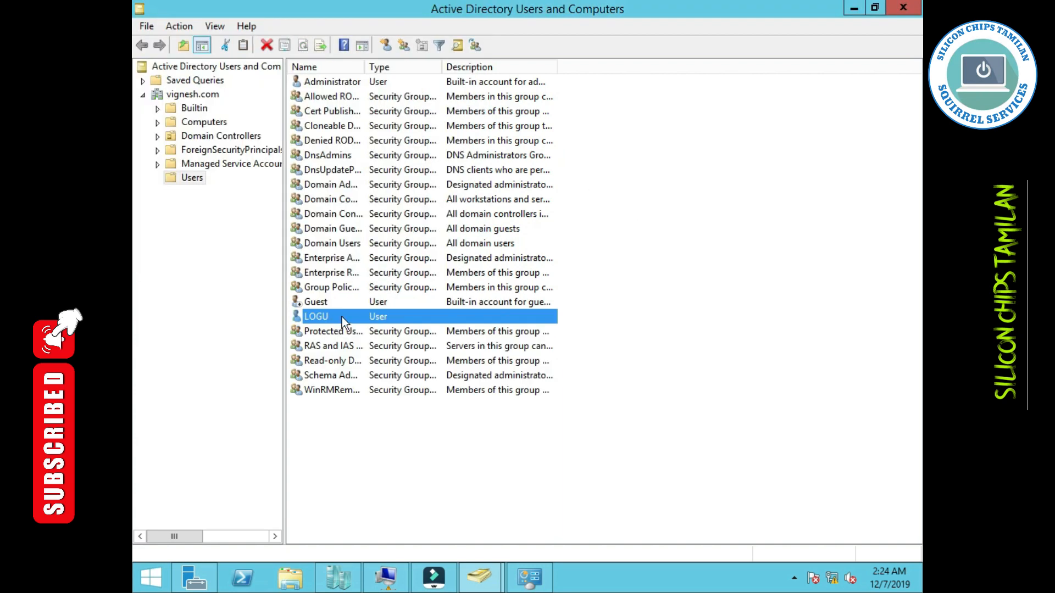
- On winnew12, open Active Directory Users and Computers and locate the new user in the domain's Users container
left_click(434, 574)
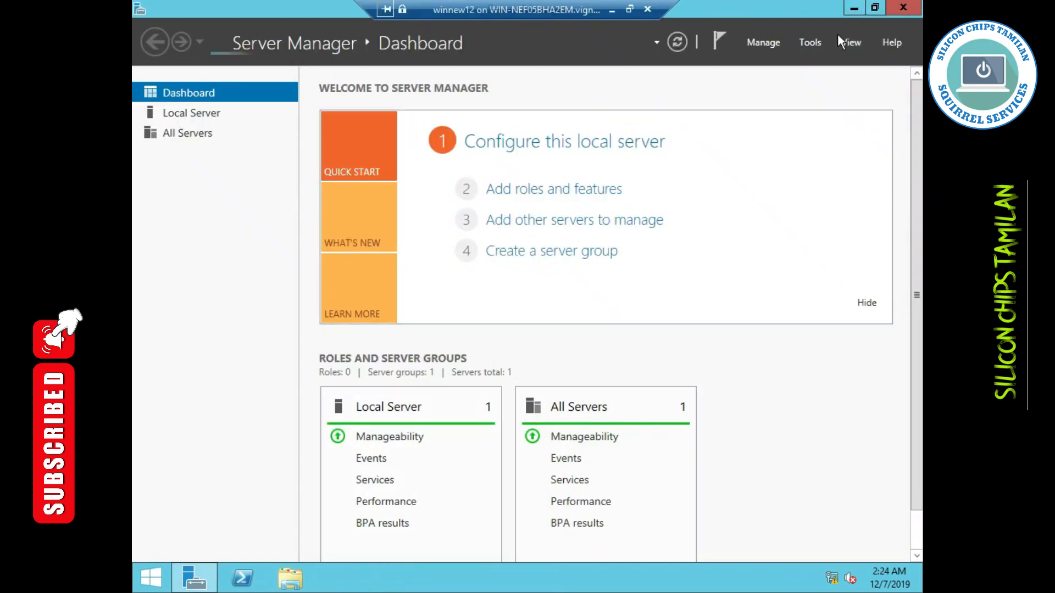
left_click(807, 41)
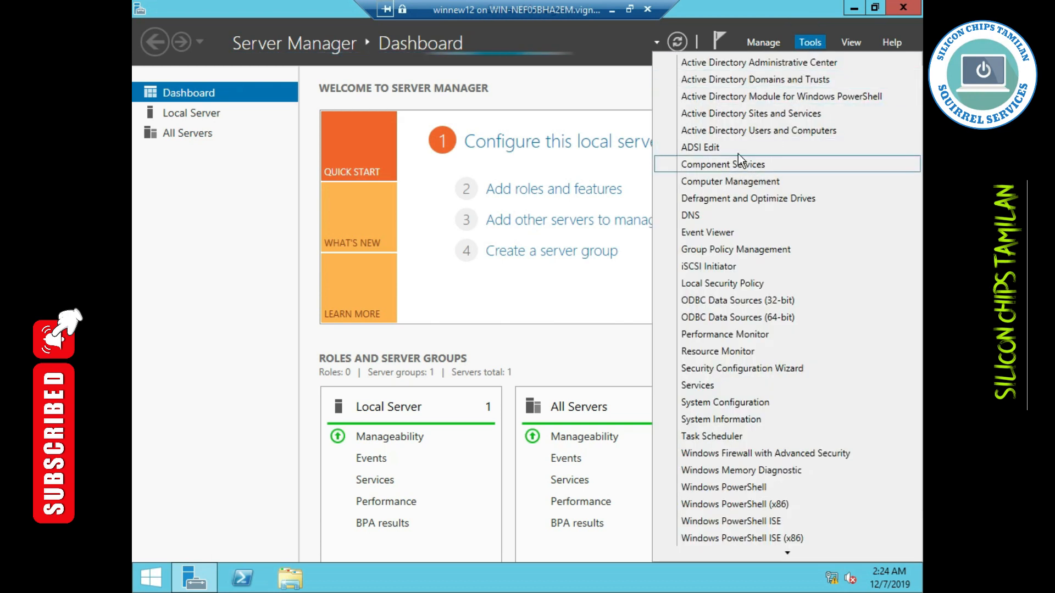
left_click(737, 132)
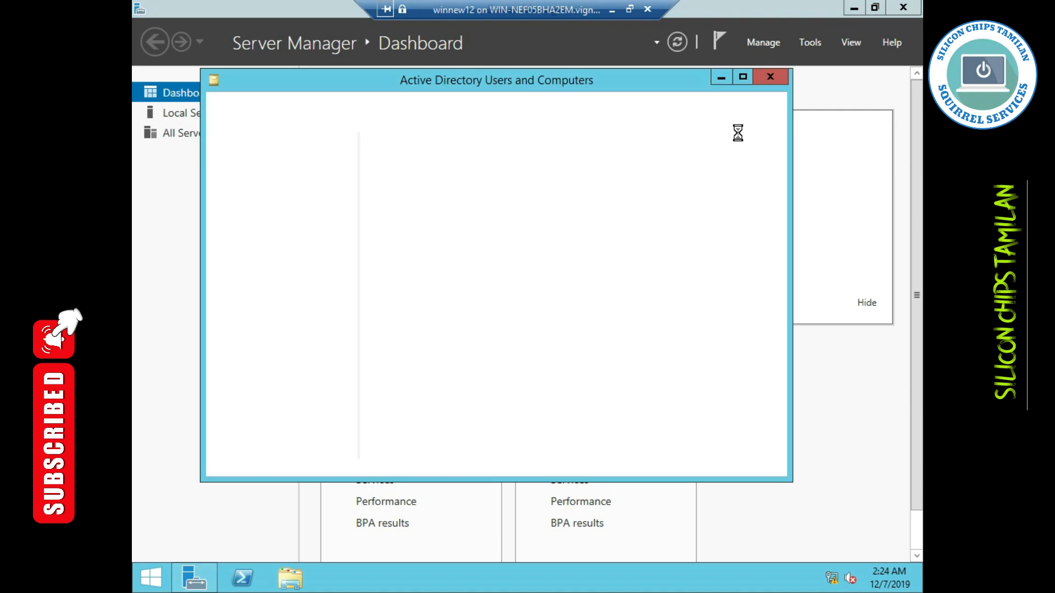
left_click(258, 168)
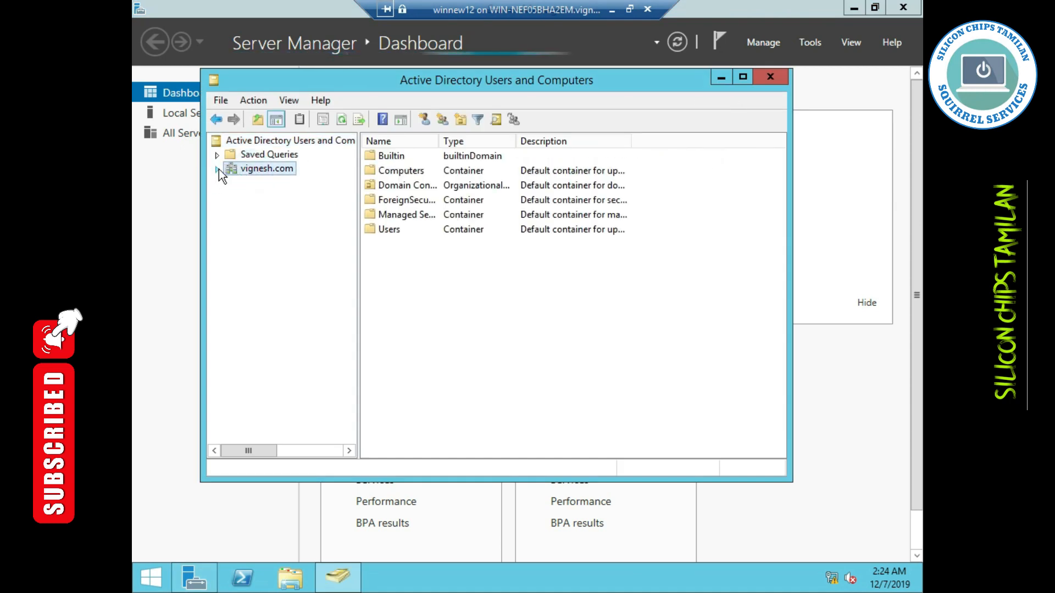
left_click(401, 229)
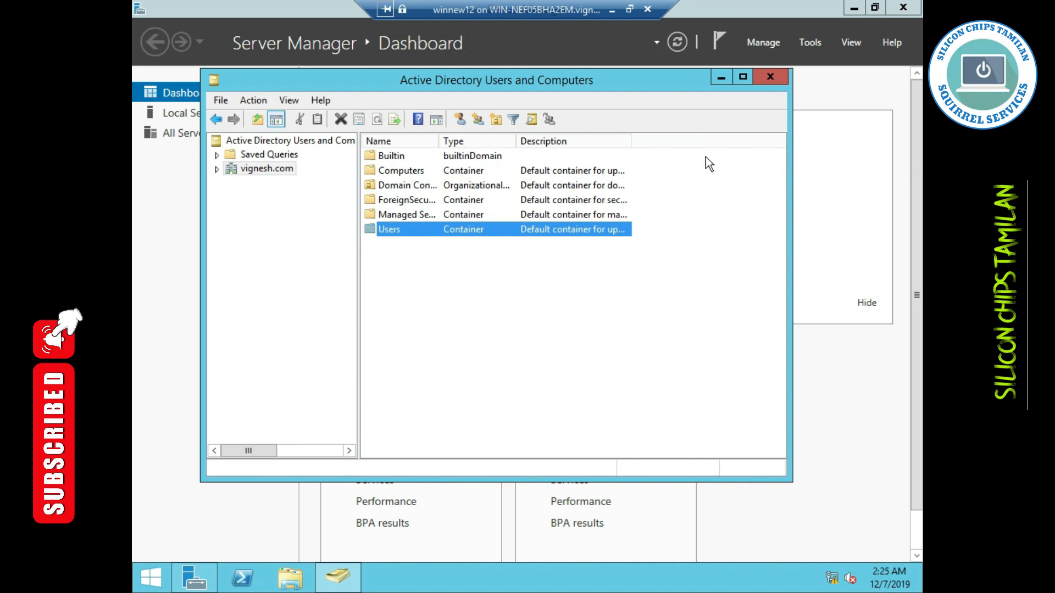
double_click(468, 235)
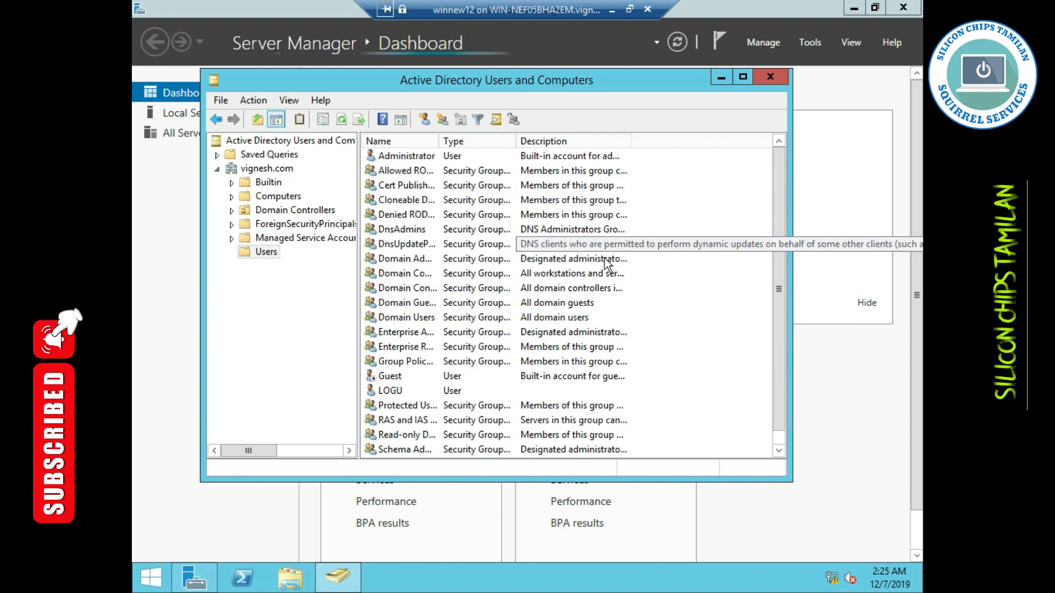
left_click(390, 391)
- Take the virtual machine out of full screen and place its window beside the host's user list to compare both directories
double_click(522, 11)
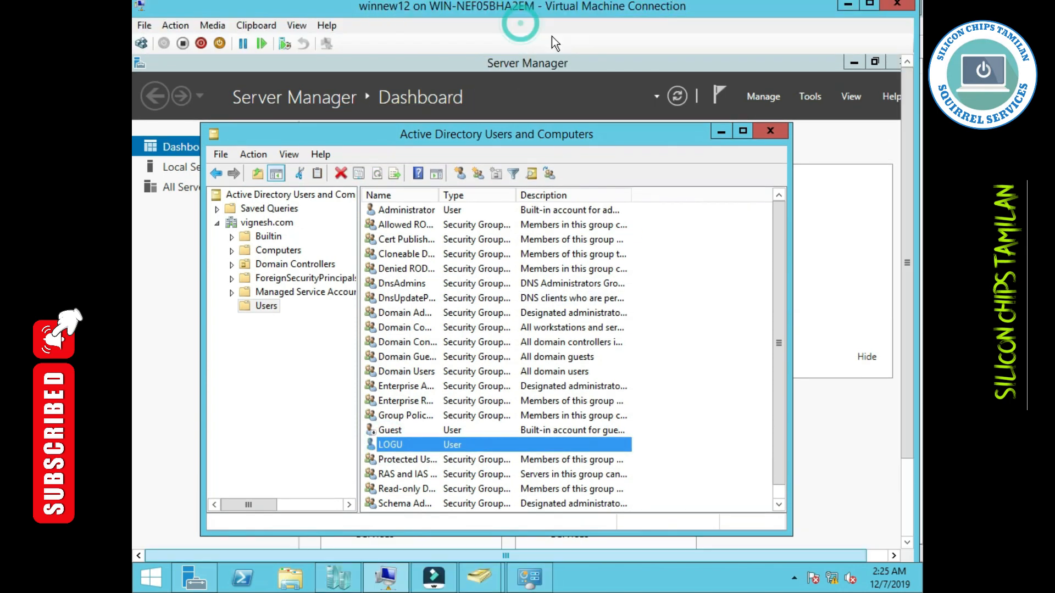
left_click_drag(762, 9, 763, 9)
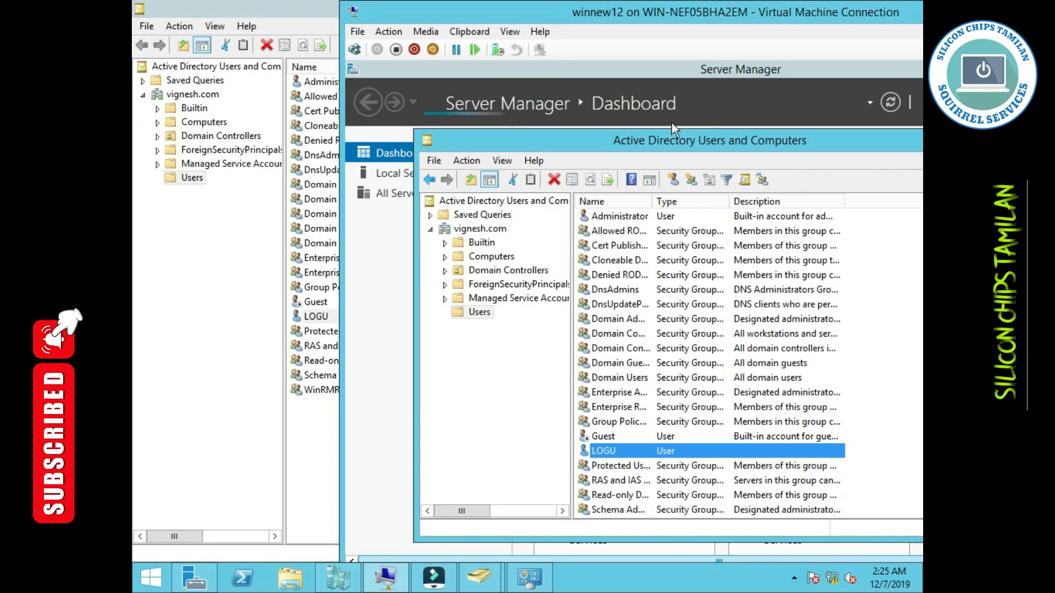
left_click_drag(573, 15, 748, 29)
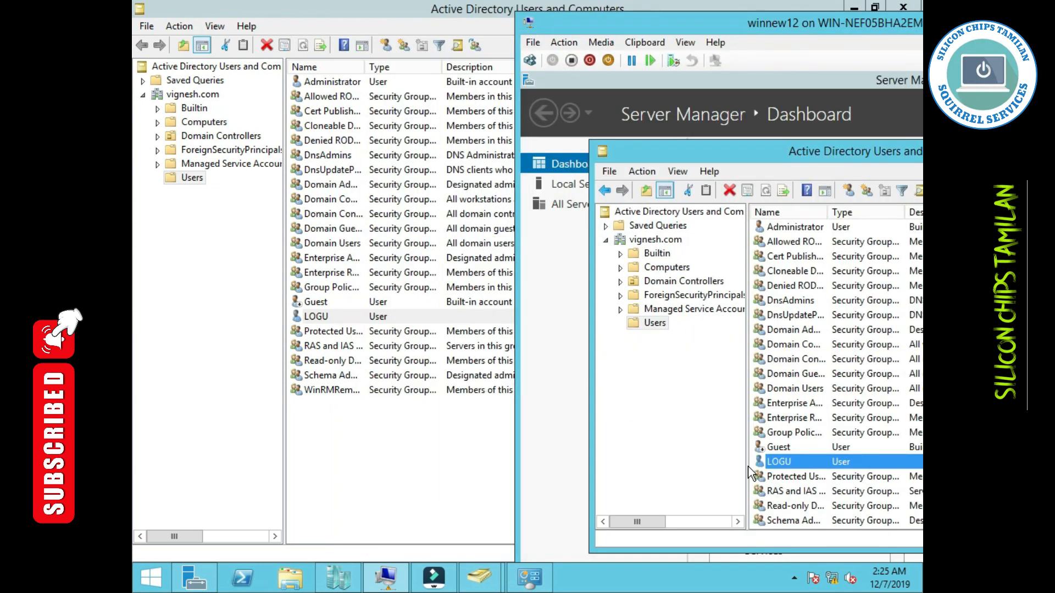